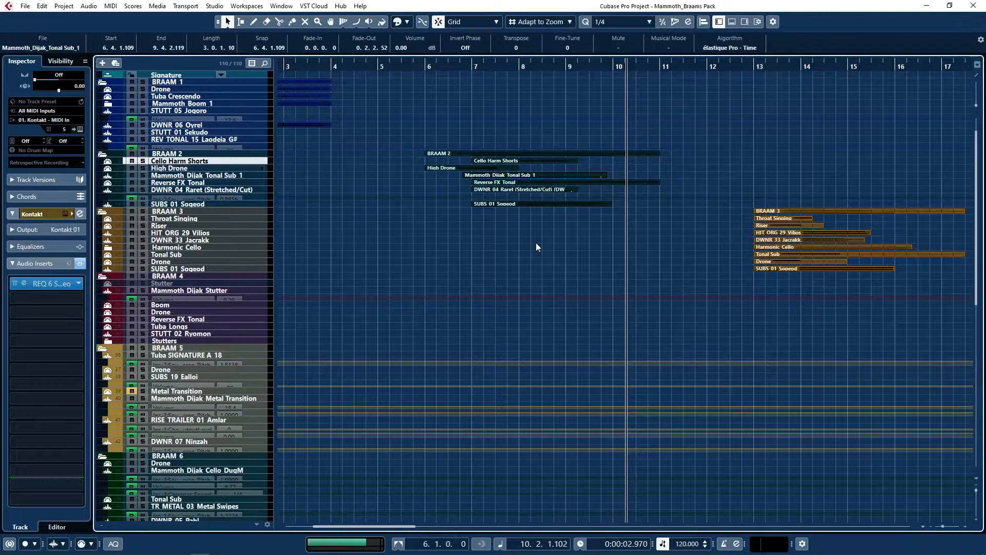
Play back BRAAM 2, and enlarge and solo its Cello Harm Shorts track.
key(space)
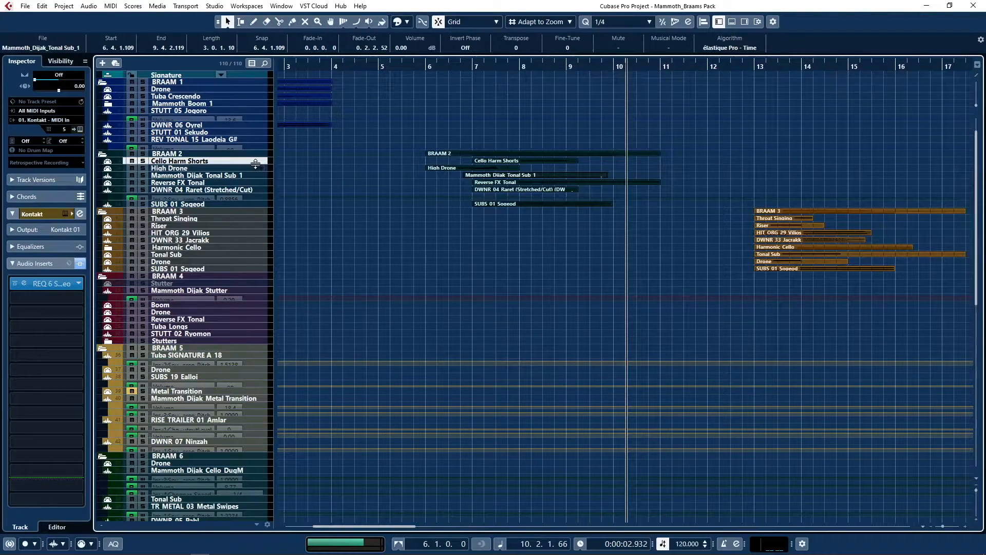
drag(255, 165, 256, 219)
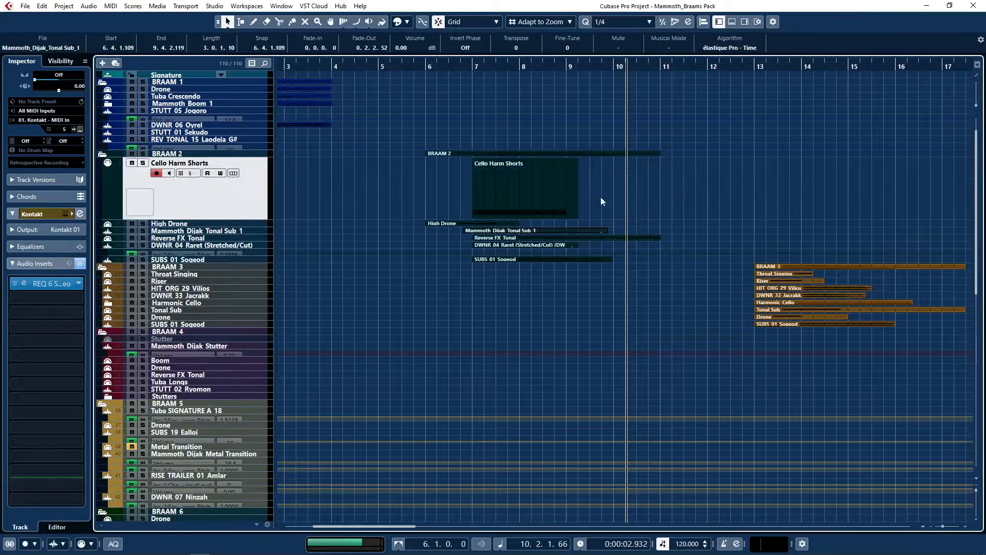
click(540, 195)
click(142, 163)
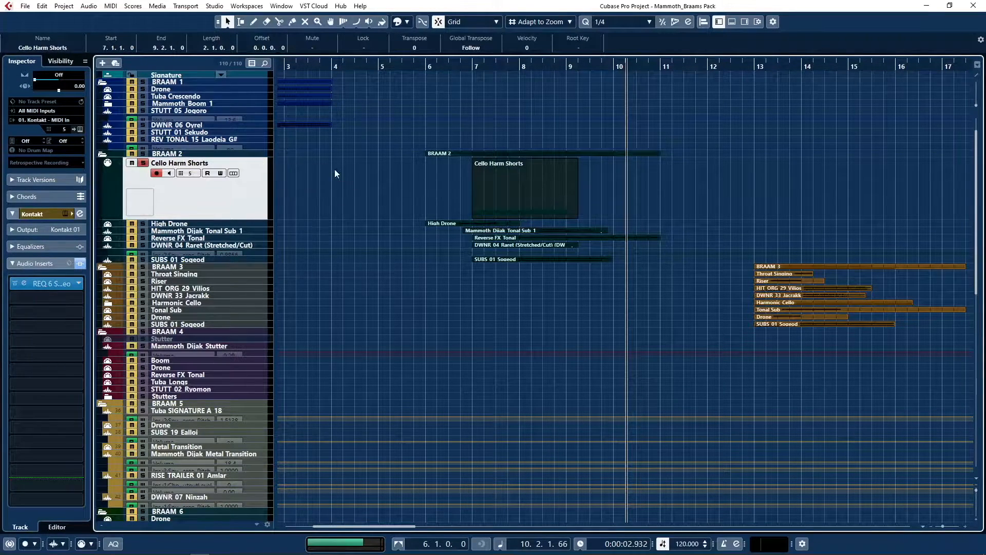
Examine the Density instrument settings in the Cello Harm Shorts track's Kontakt and play the selected part from its start.
click(63, 214)
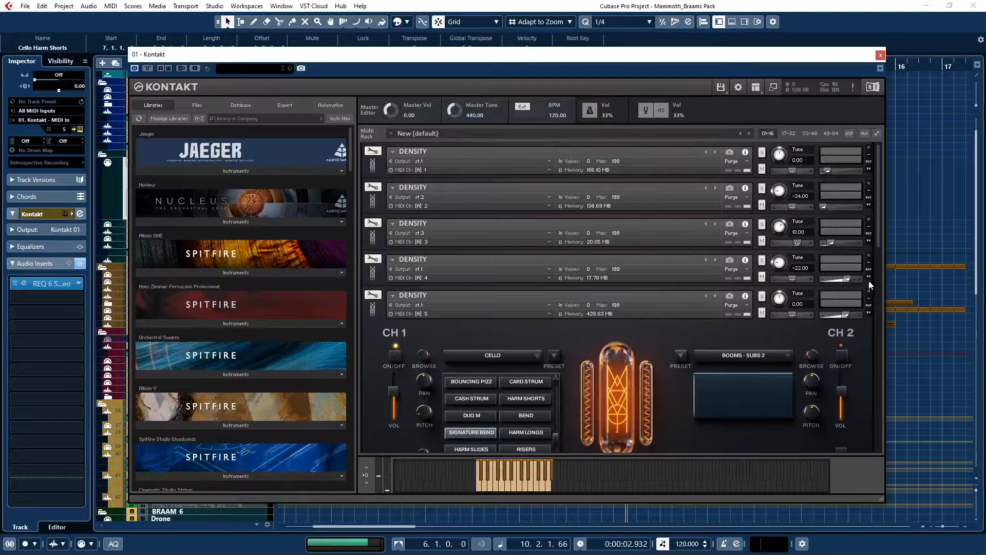
drag(878, 235, 879, 285)
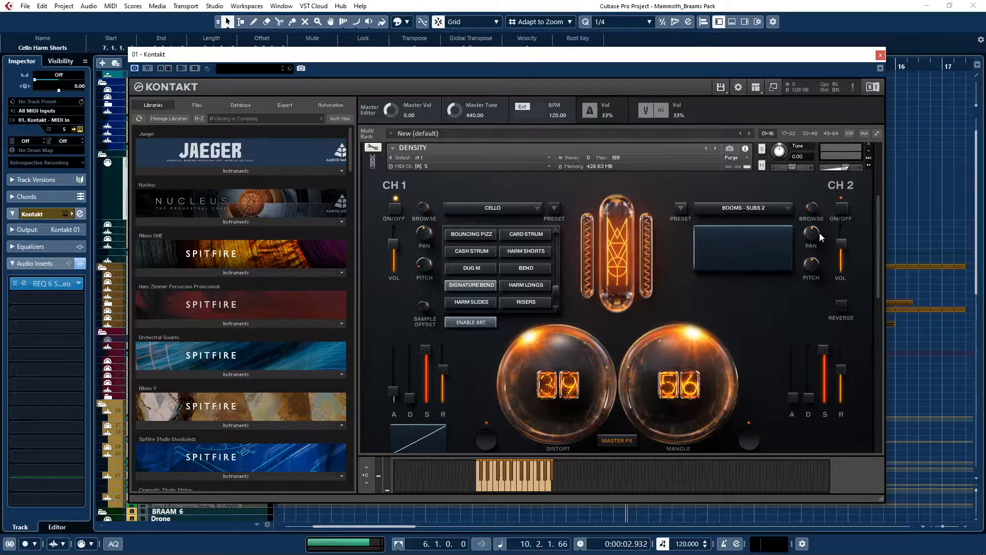
drag(879, 238, 879, 237)
key(l)
key(space)
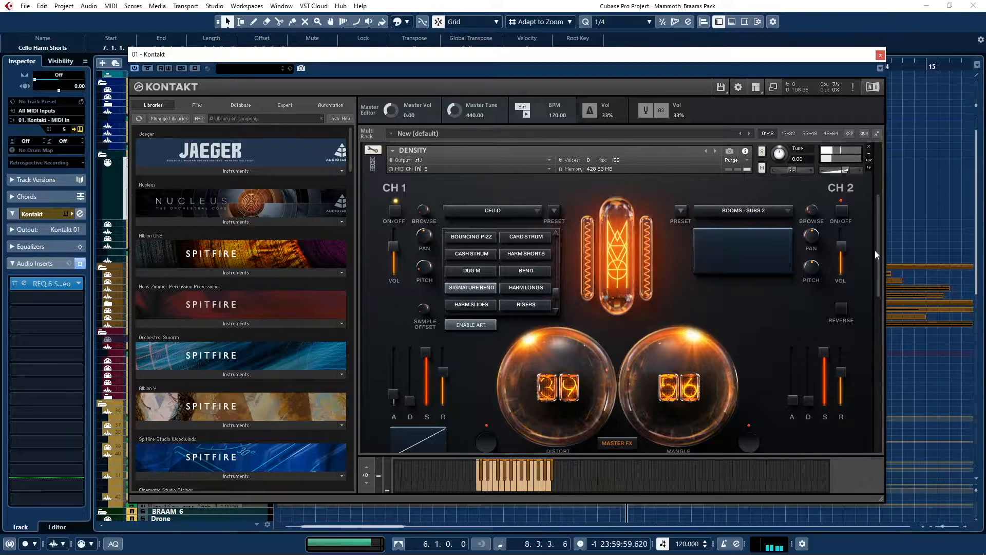
click(880, 55)
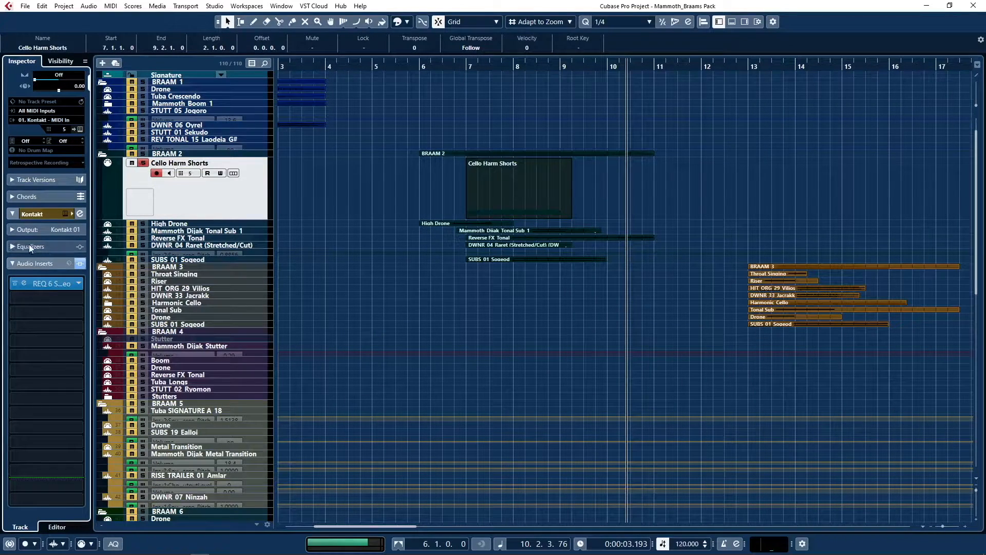
Examine the REQ 6 equalizer curve in the audio inserts of the Cello Harm Shorts track.
click(11, 234)
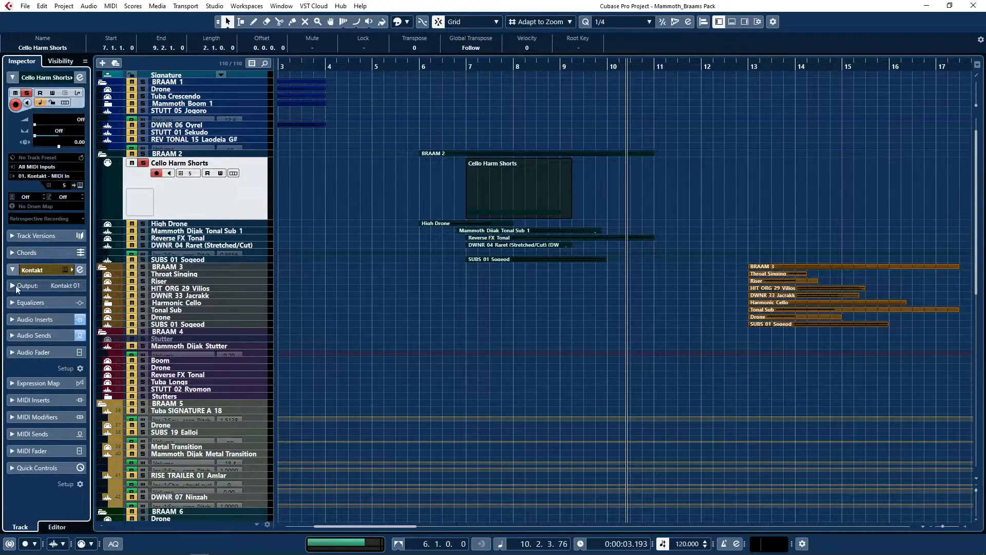
click(11, 319)
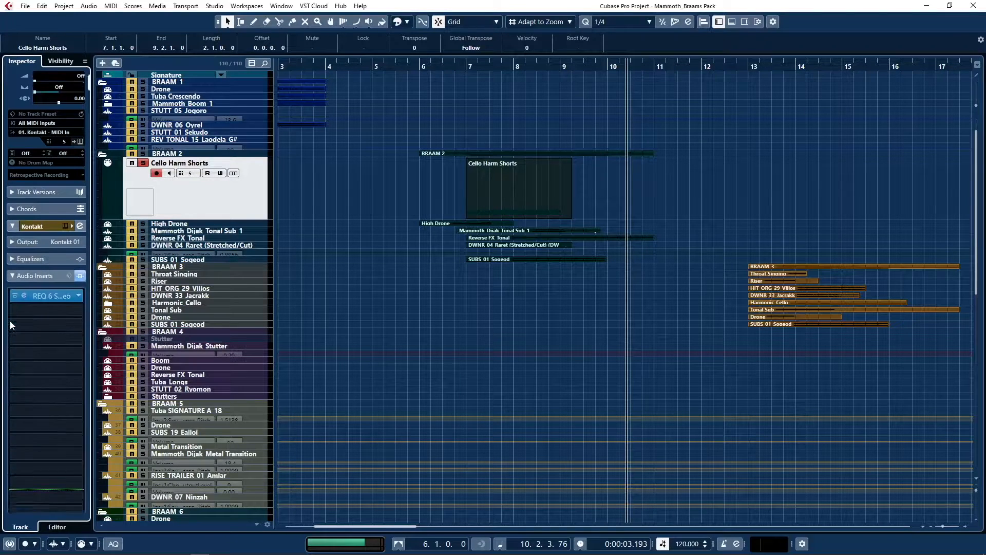
click(40, 286)
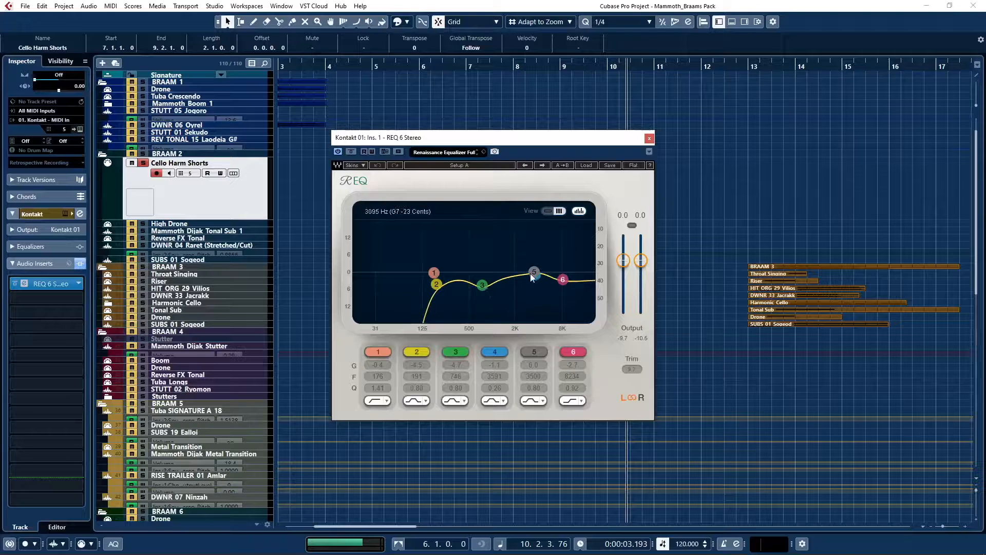
click(646, 142)
Check the Cello Harm Shorts track's audio sends and examine the ValhallaRoom reverb settings on the FX 1 channel.
click(14, 264)
click(13, 335)
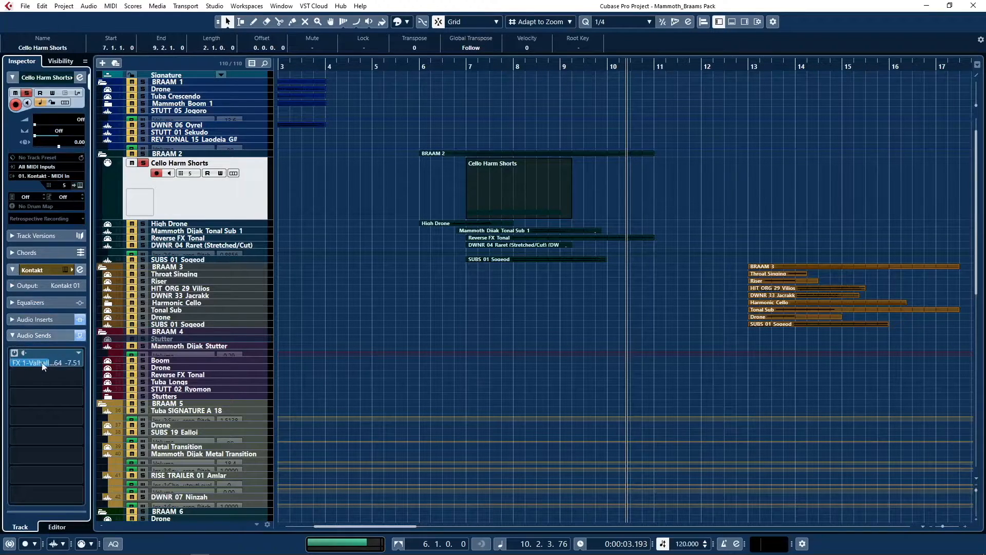
scroll(412, 273, down, 10)
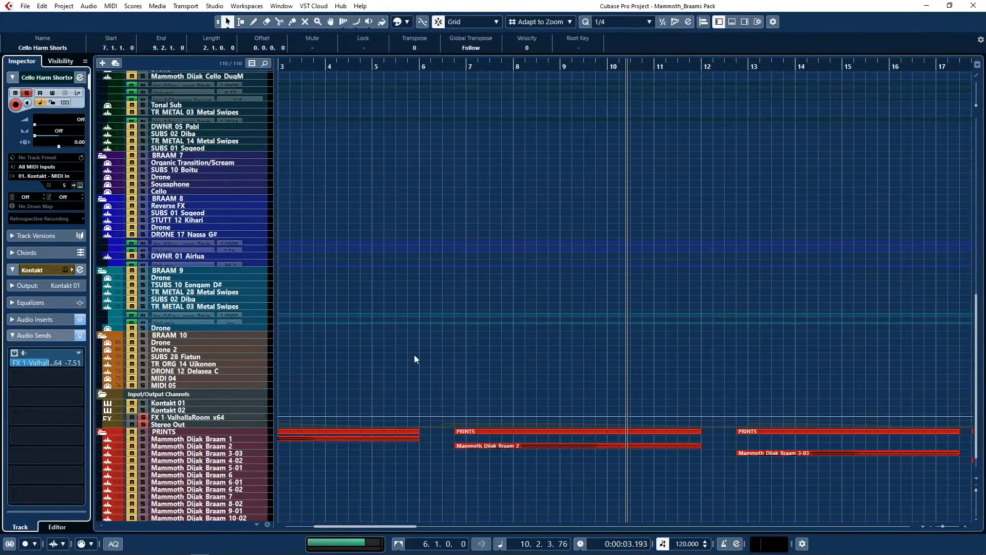
scroll(414, 357, down, 1)
click(173, 398)
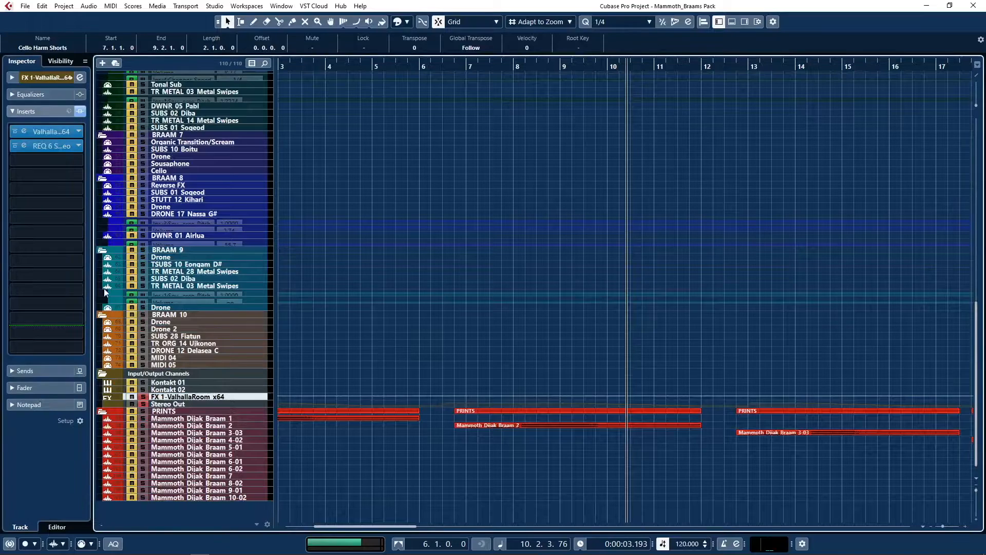
click(25, 130)
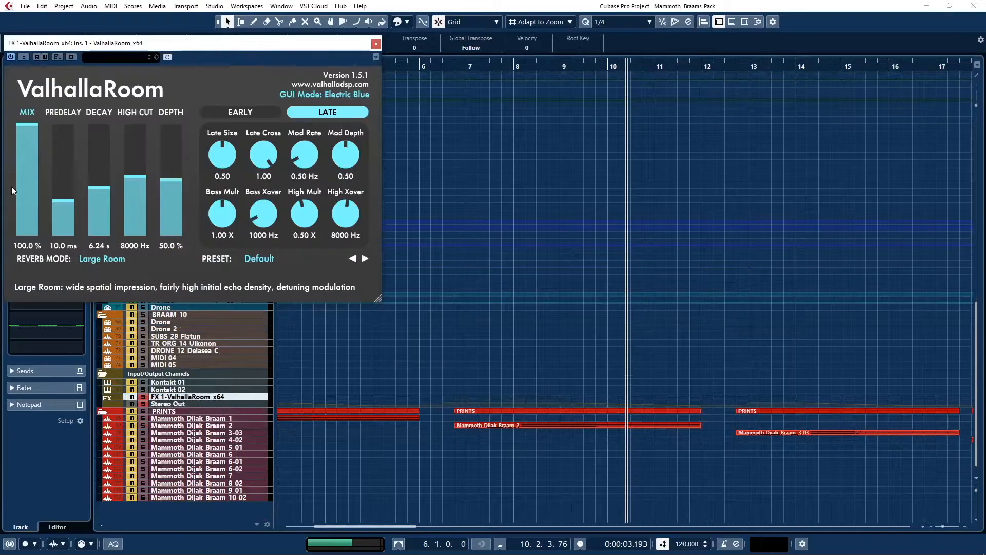
click(377, 44)
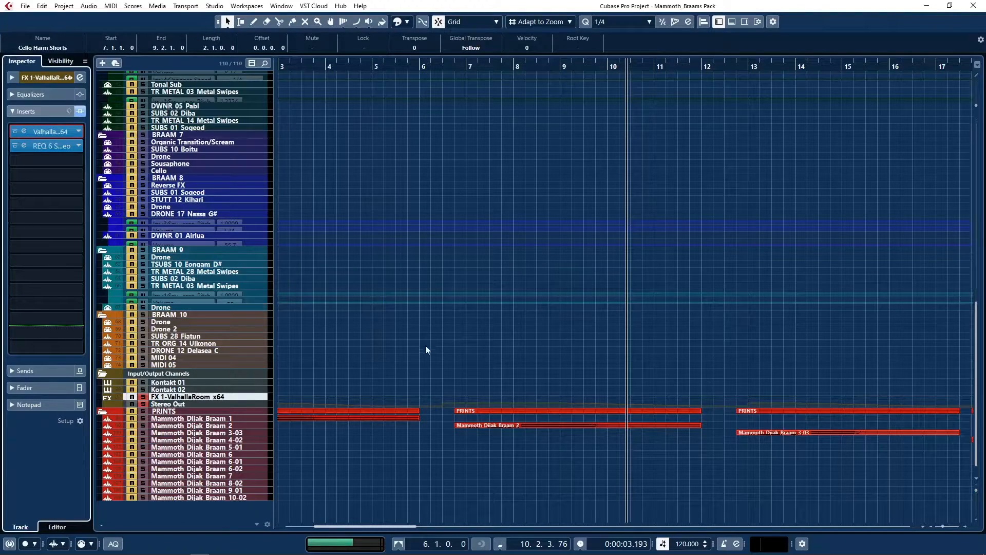
Switch the solo from Cello Harm Shorts to the High Drone track of BRAAM 2 and enlarge the High Drone track.
scroll(424, 348, up, 15)
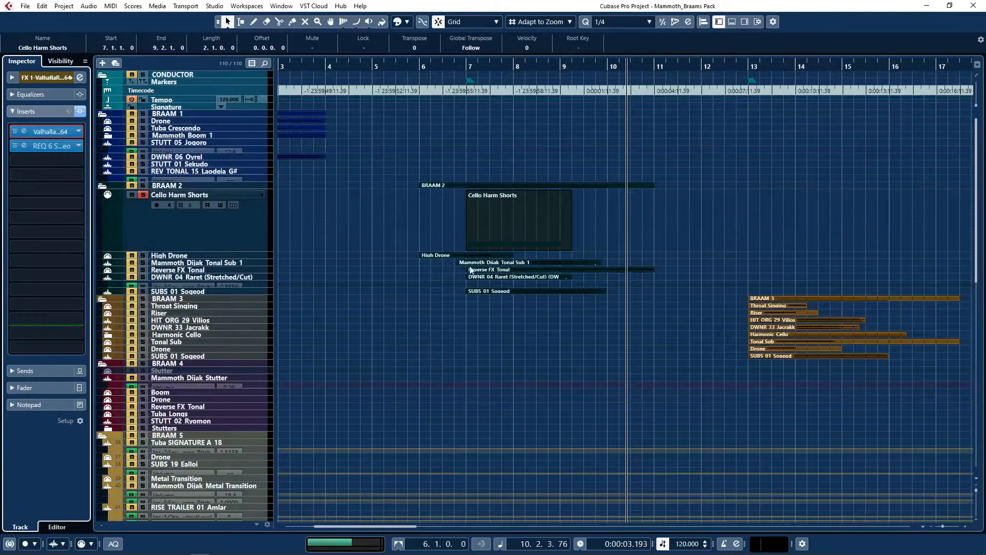
click(143, 195)
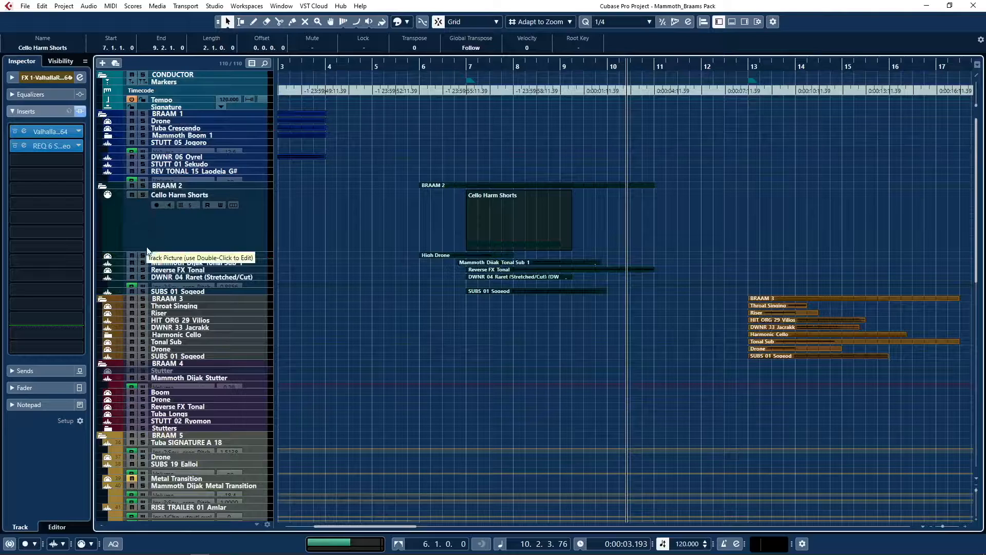
click(143, 255)
click(170, 256)
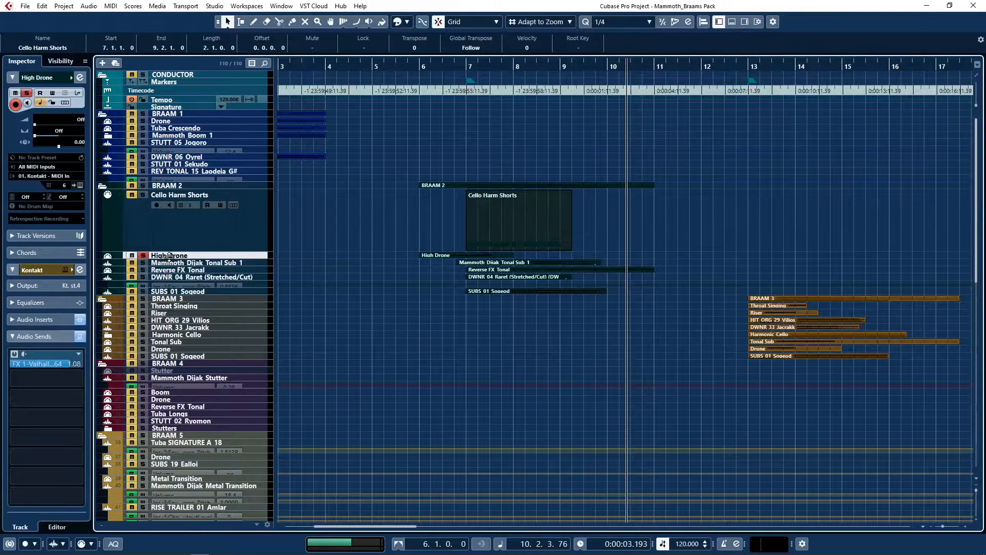
drag(171, 259, 171, 360)
click(459, 319)
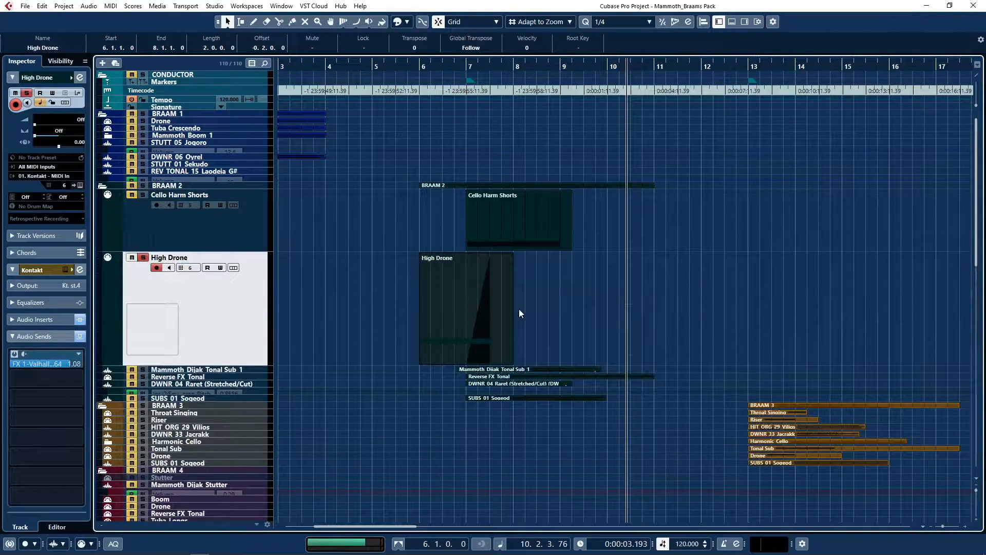
Place the playhead just before the High Drone part and examine its note and Main Volume curve in the Key Editor.
click(408, 65)
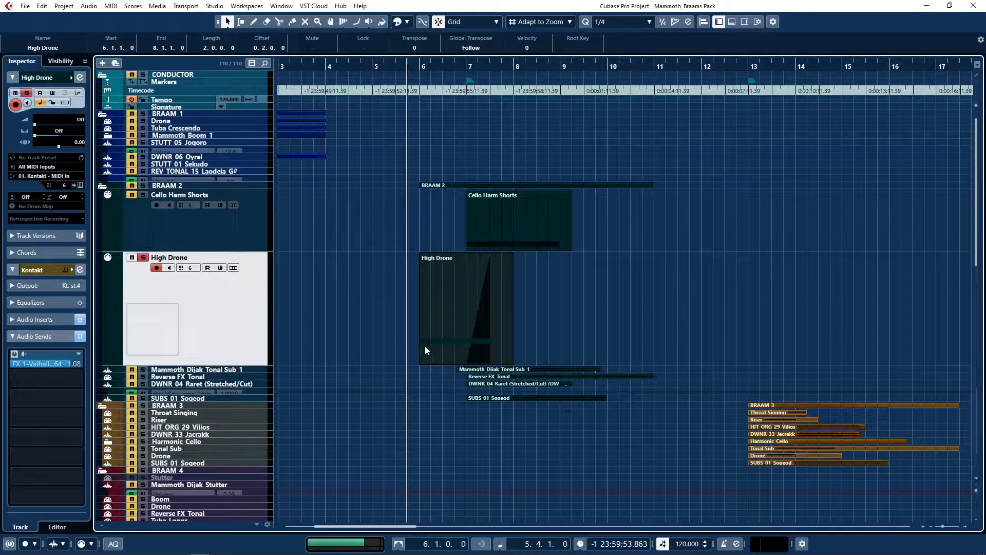
double_click(488, 334)
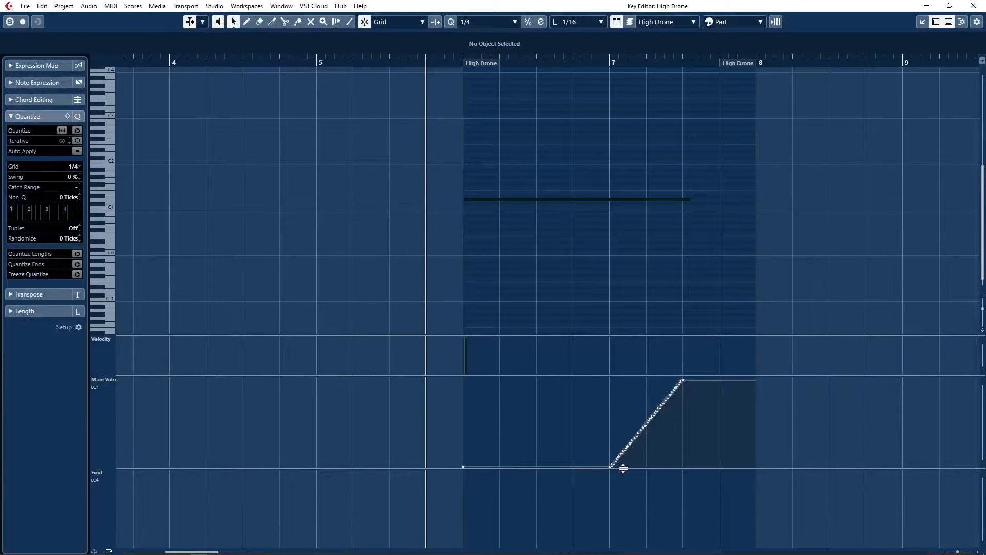
click(973, 6)
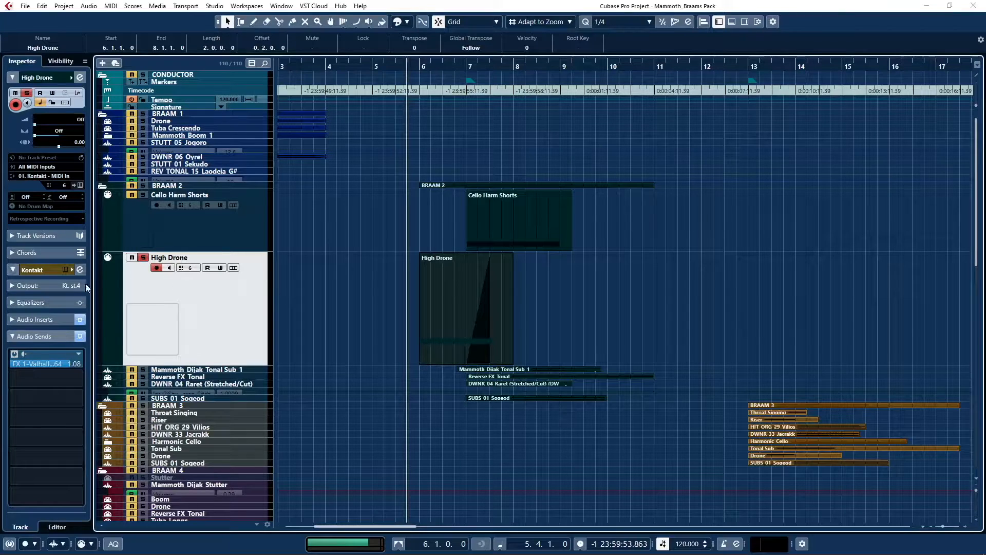
Examine the REQ 6 equalizer settings in the audio inserts of the High Drone track.
click(11, 322)
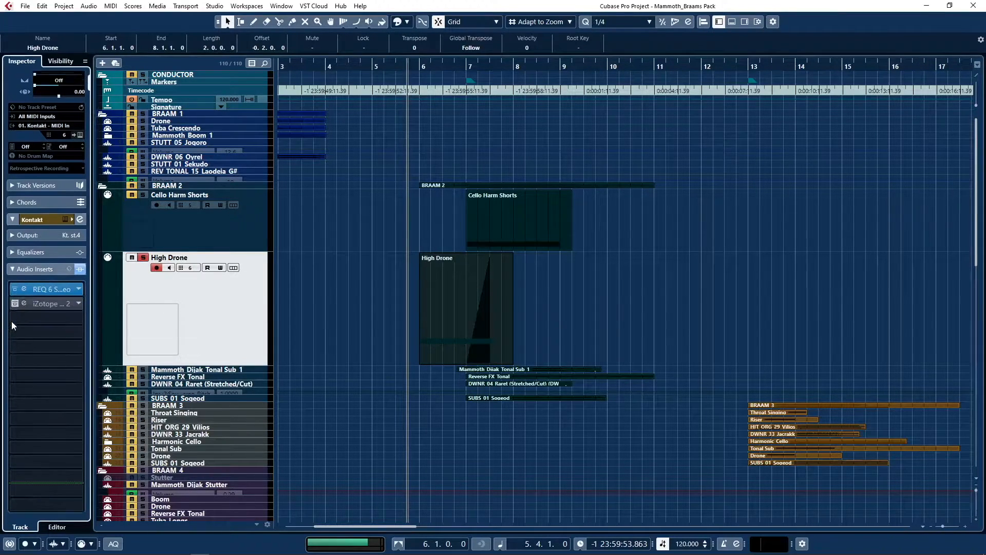
click(27, 285)
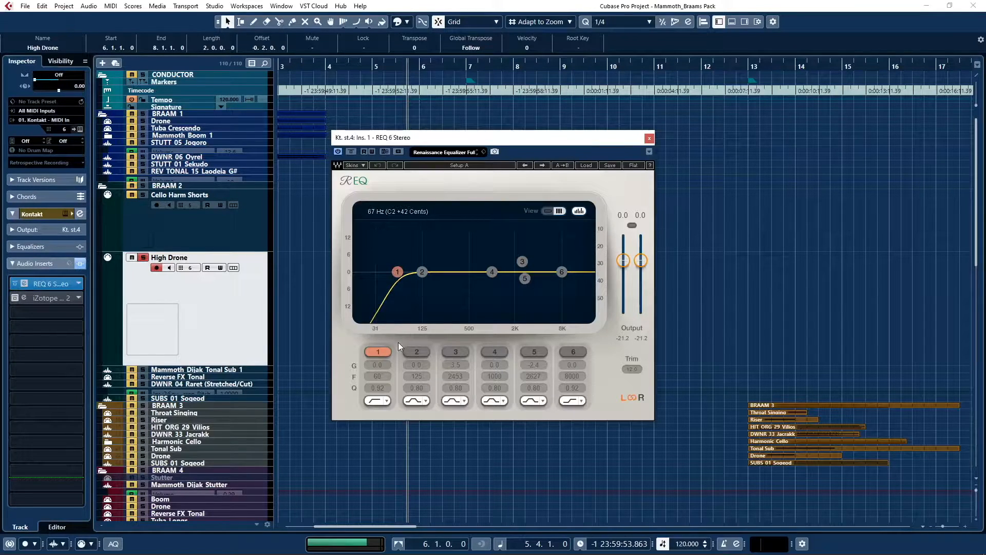
click(649, 140)
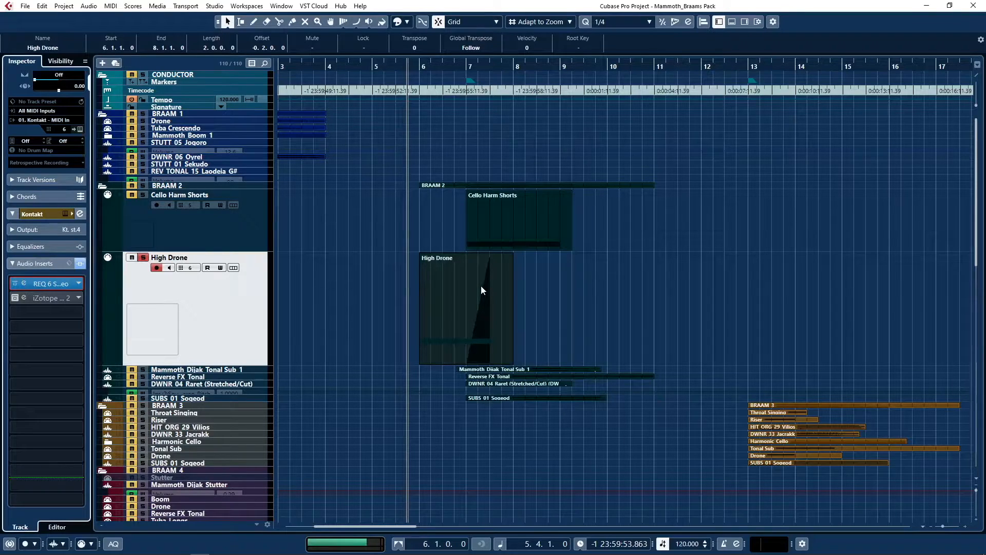
Show the High Drone track's audio sends and listen to the soloed part.
click(13, 263)
click(13, 335)
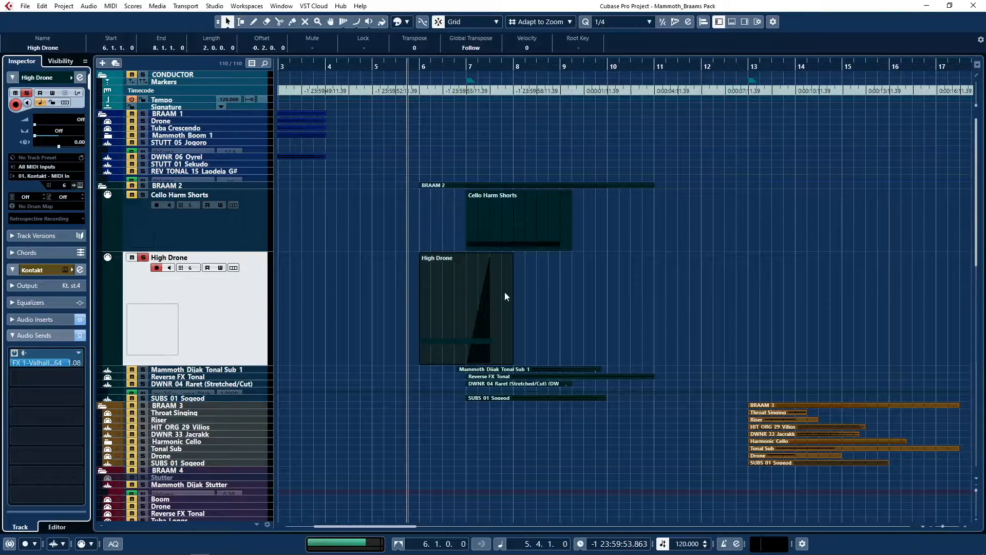
scroll(523, 295, left, 4)
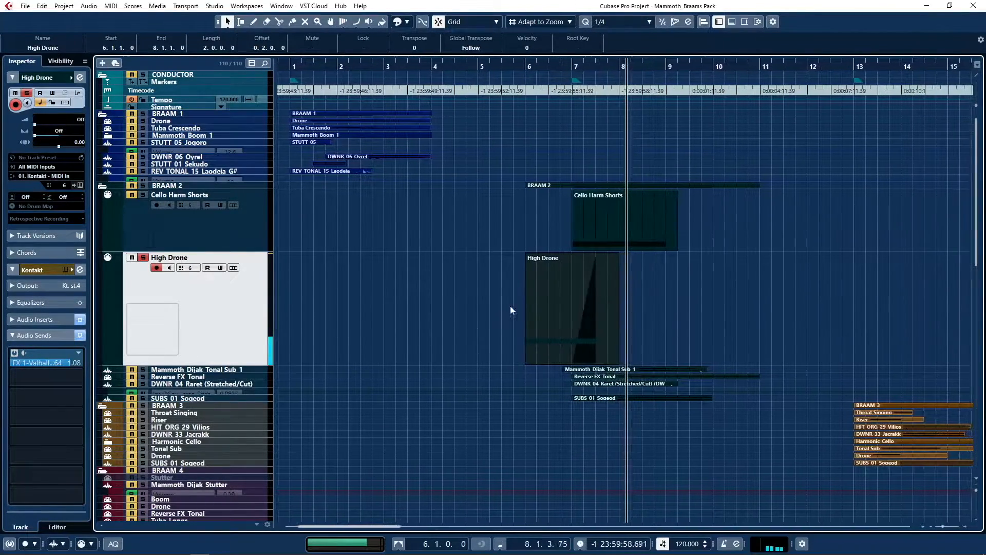
Switch the solo from High Drone to the Mammoth_Dijak_Tonal Sub_1 track, enlarge that track and select its audio event.
click(144, 257)
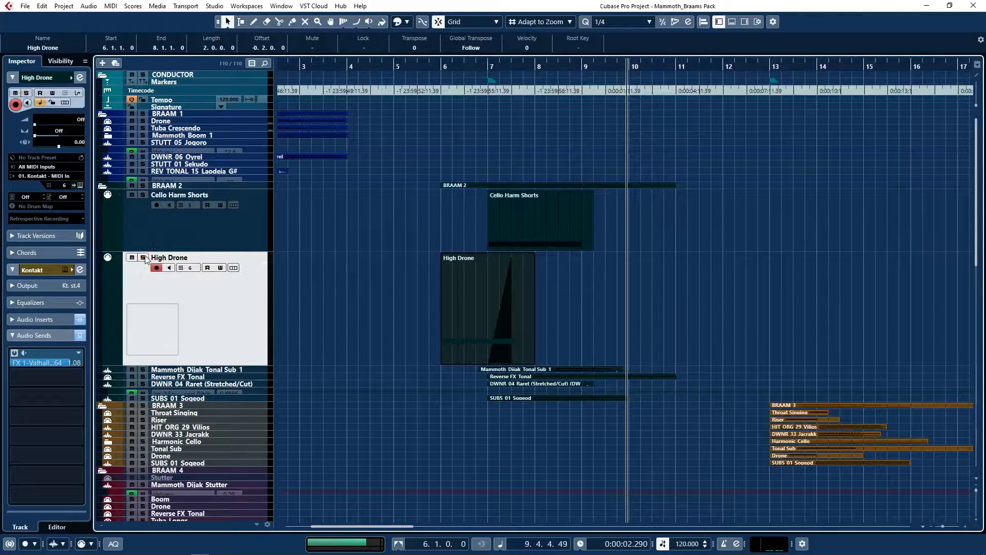
click(144, 369)
click(181, 371)
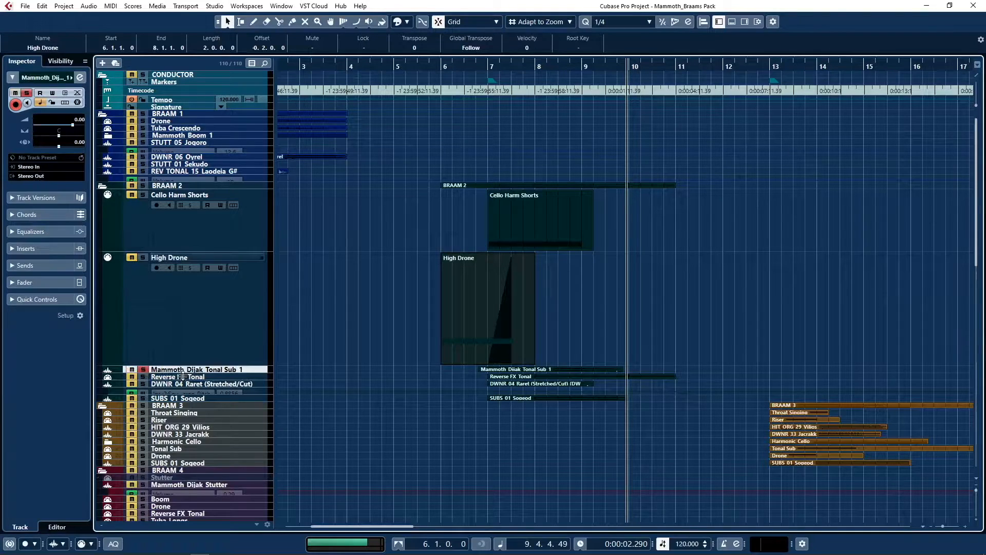
scroll(312, 402, up, 2)
click(624, 400)
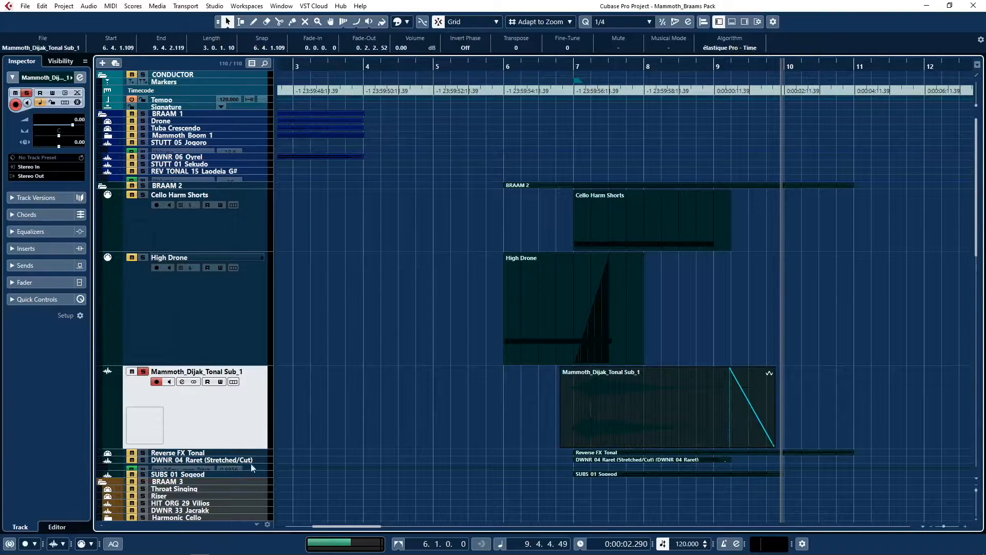
Switch to File Explorer and browse the DENSITY WAV library's BOOMS > TONAL SUBS folder, closing the window when done.
click(47, 547)
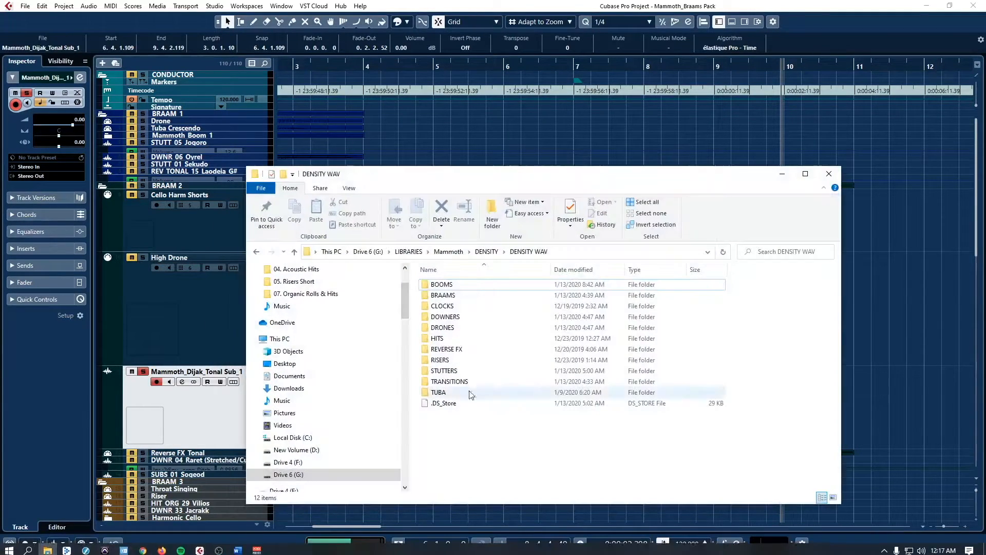
drag(496, 177, 586, 124)
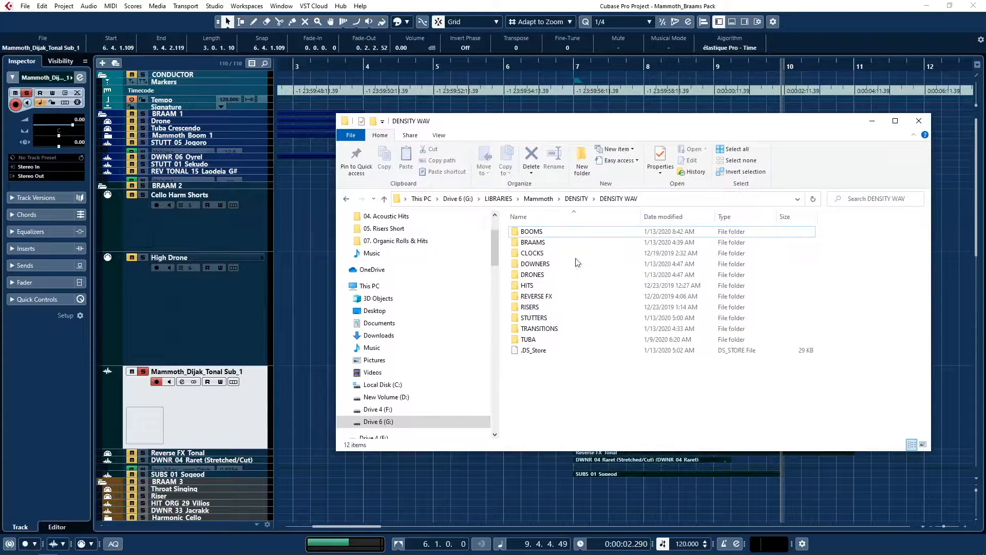
double_click(543, 231)
double_click(538, 243)
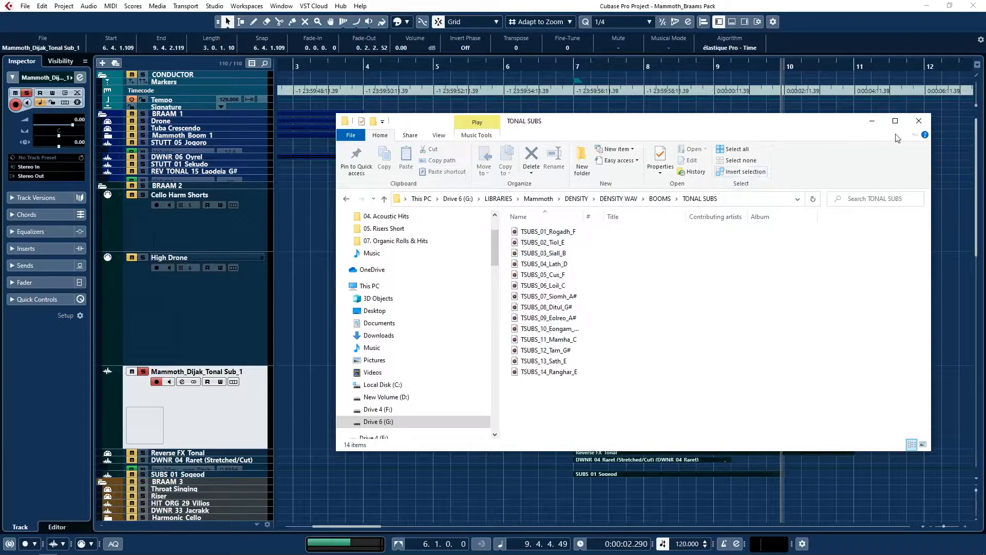
click(919, 121)
Set the selection tool to Sizing Applies Time Stretch, try stretching the end of the Mammoth_Dijak_Tonal Sub_1 event, and undo the stretch.
scroll(490, 401, down, 3)
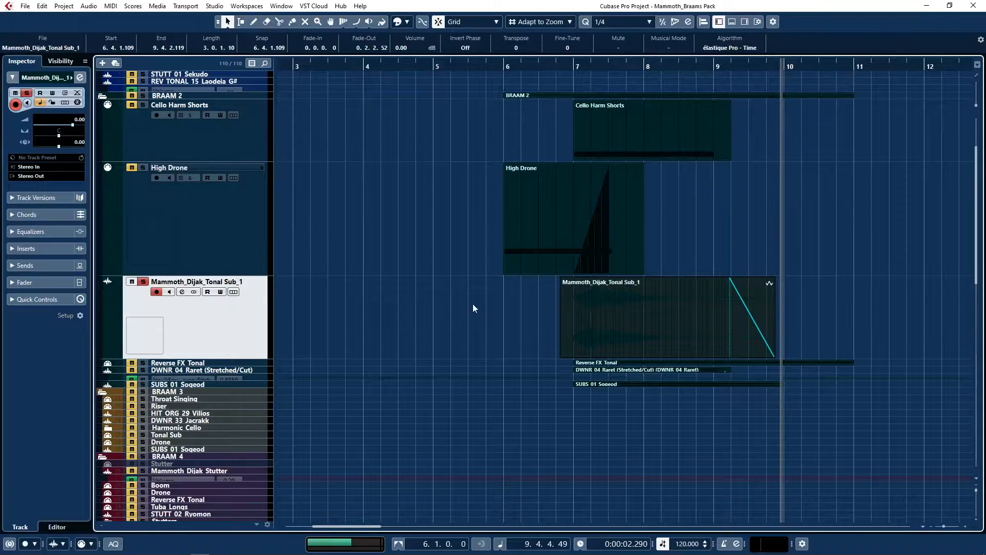
click(228, 22)
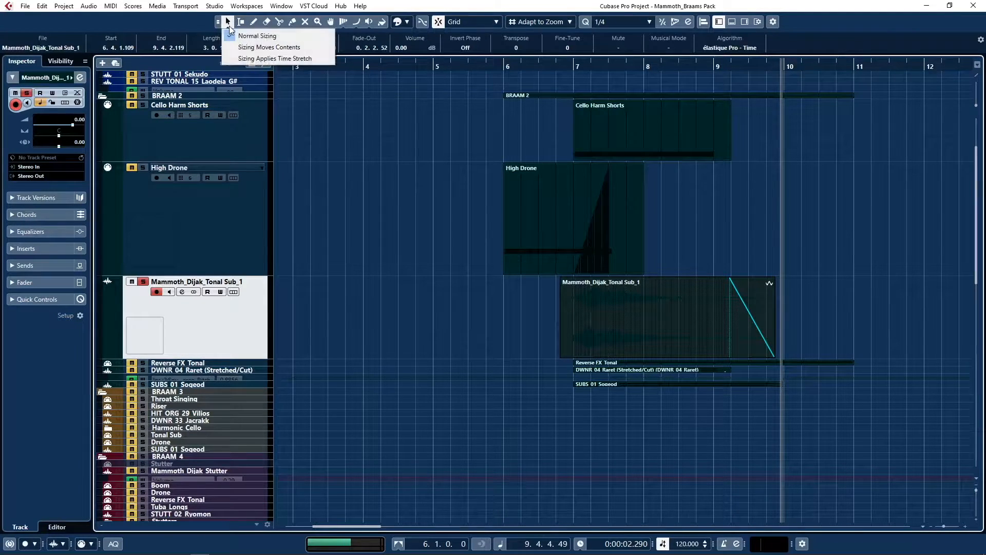
click(248, 60)
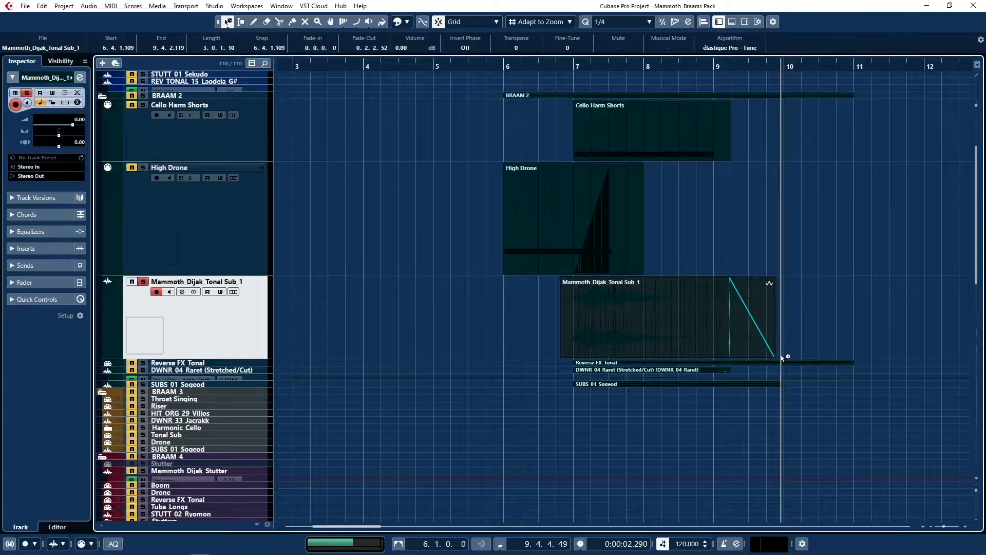
drag(773, 355, 819, 353)
key(ctrl+z)
Check the Mammoth_Dijak_Tonal Sub_1 track's sends and inserts, then listen to the soloed event and deselect it.
click(13, 266)
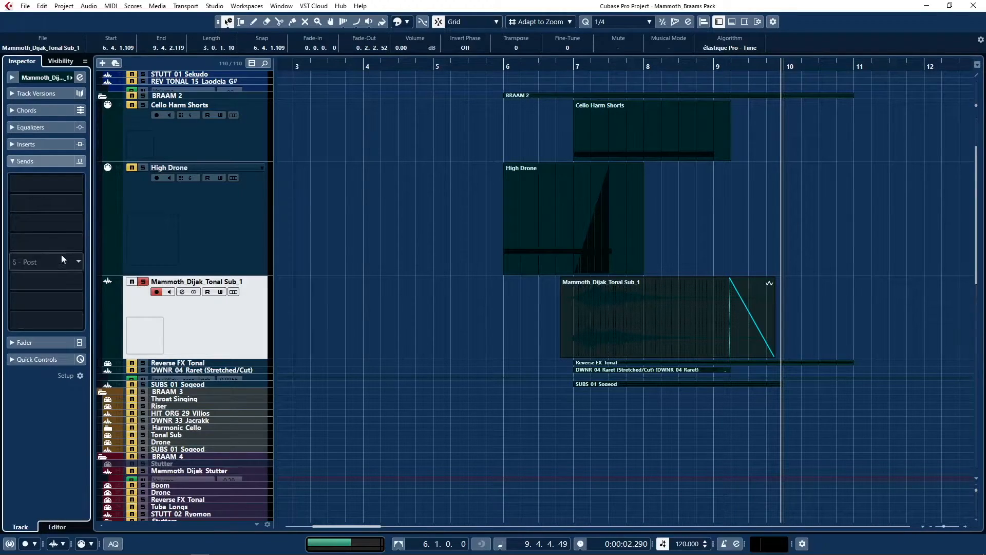
click(14, 144)
click(14, 144)
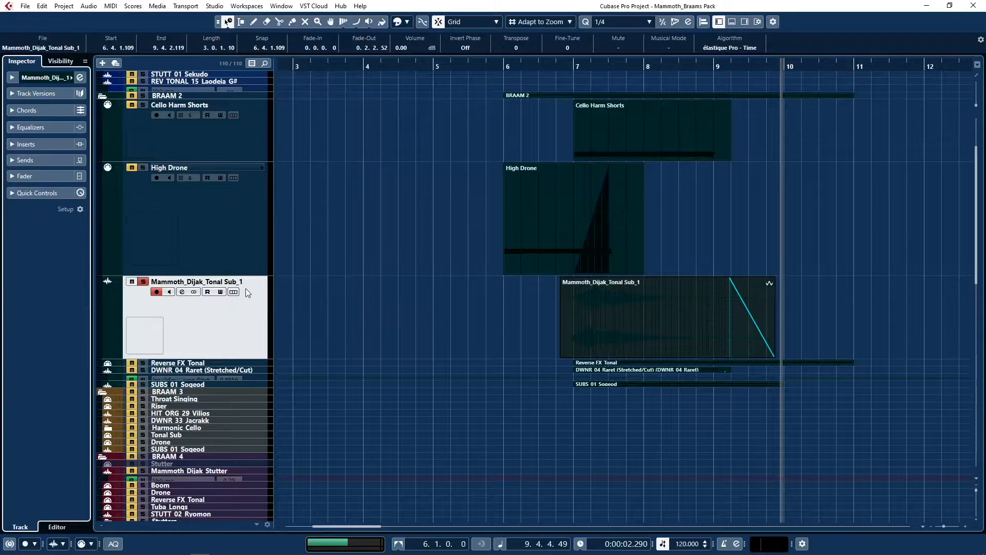
key(space)
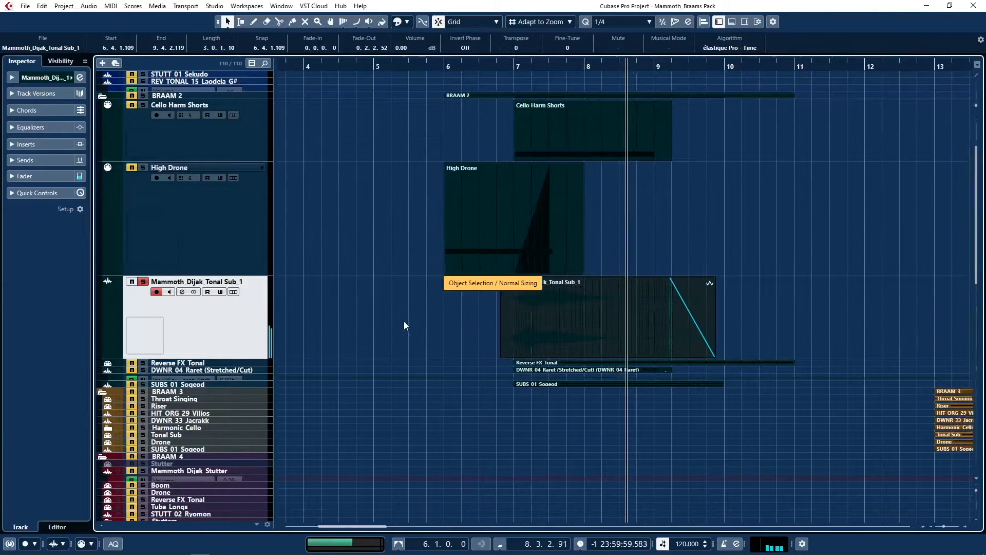
click(404, 321)
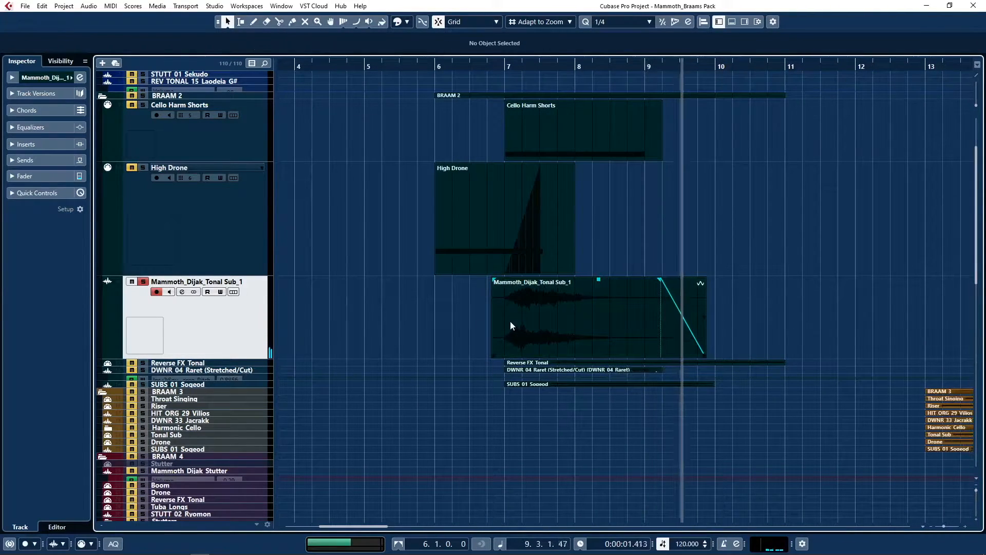
Turn off the solo on Mammoth_Dijak_Tonal Sub_1, enlarge the Reverse FX_Tonal track and select its MIDI part.
click(143, 282)
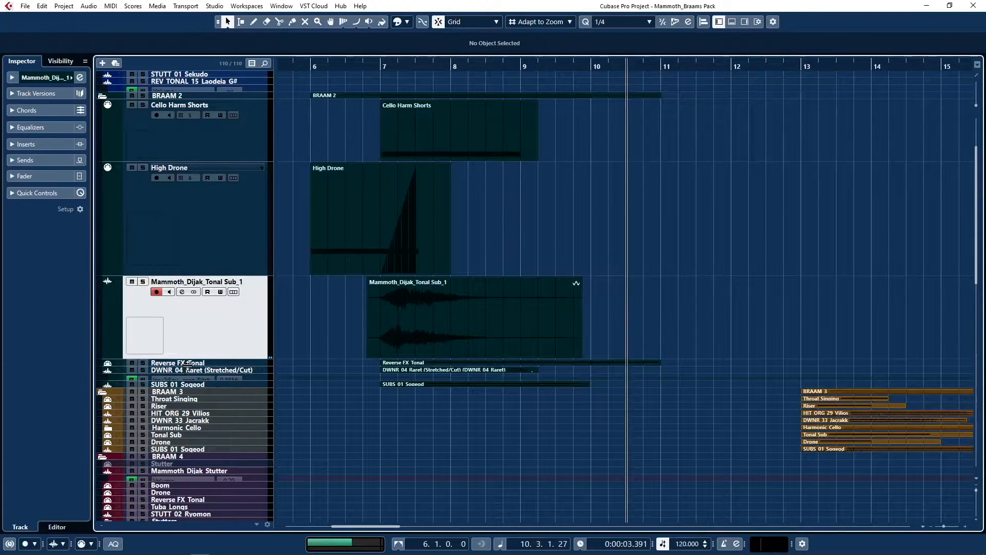
click(188, 365)
click(432, 423)
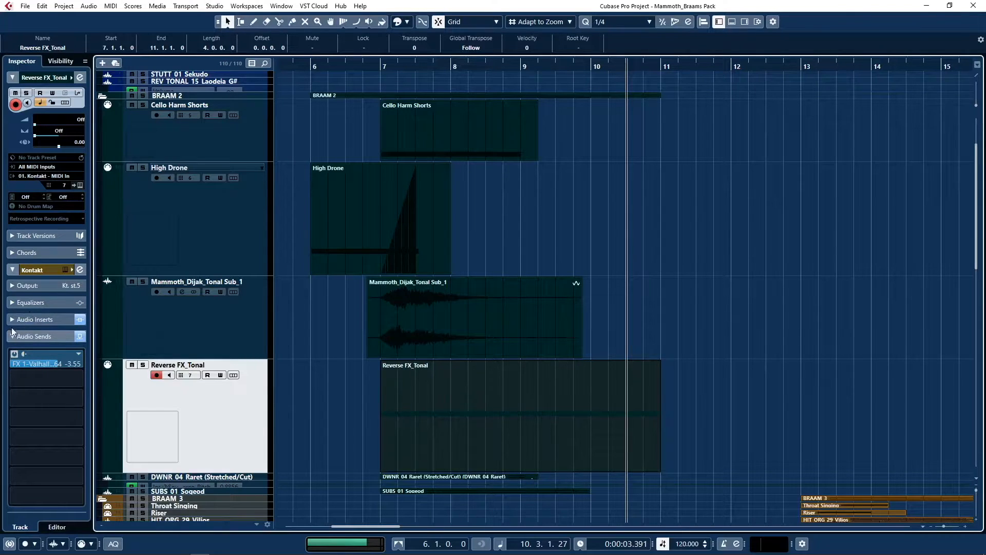
Examine the EchoBoy settings in the audio inserts of the Reverse FX_Tonal track.
click(54, 319)
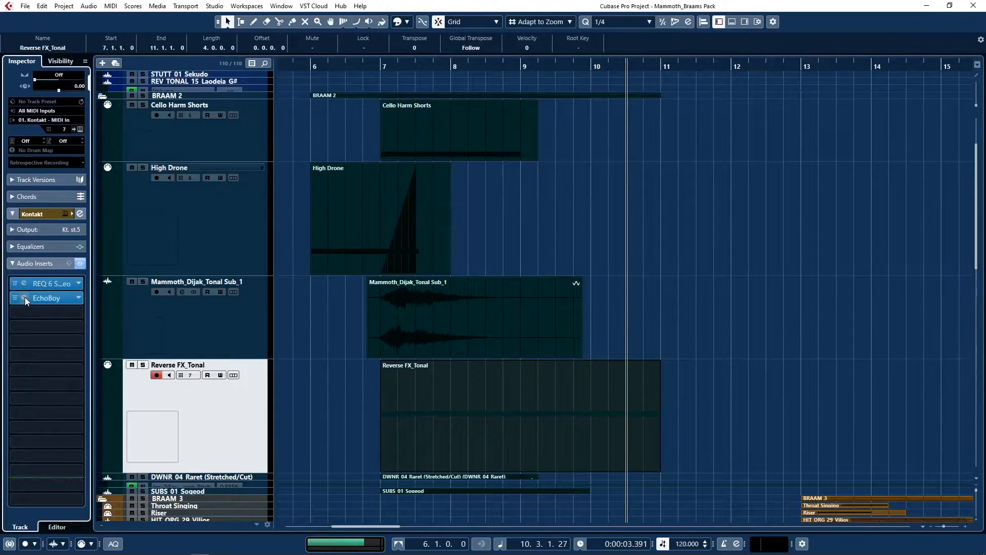
double_click(27, 297)
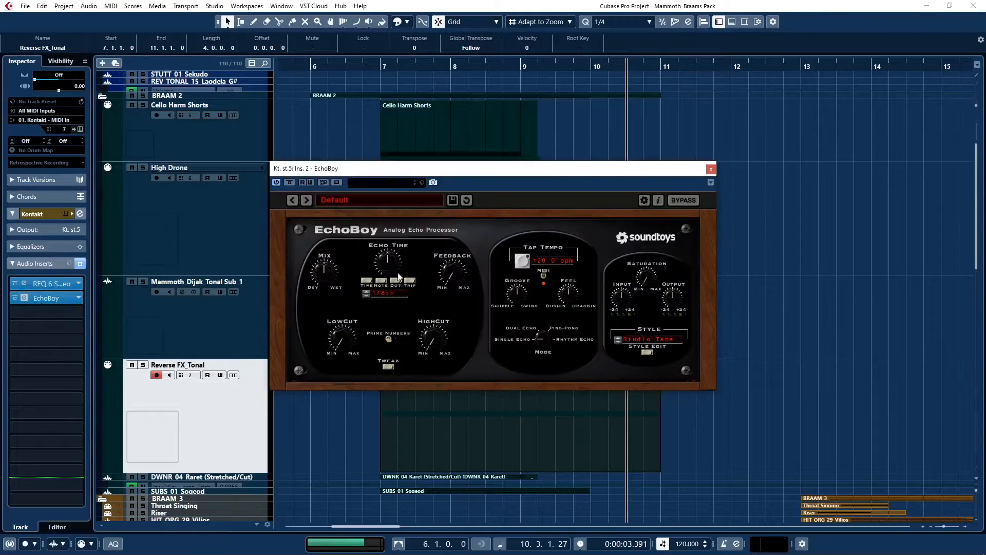
click(711, 168)
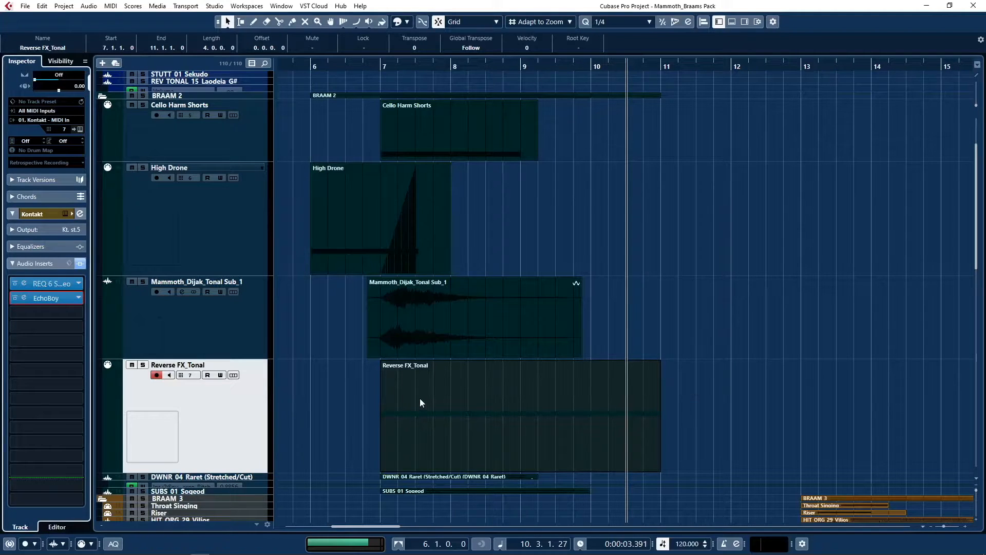
Examine the DENSITY instrument on MIDI channel 7 in Kontakt, including its REVERSE FX - TONAL source and tuning, and close Kontakt.
click(66, 213)
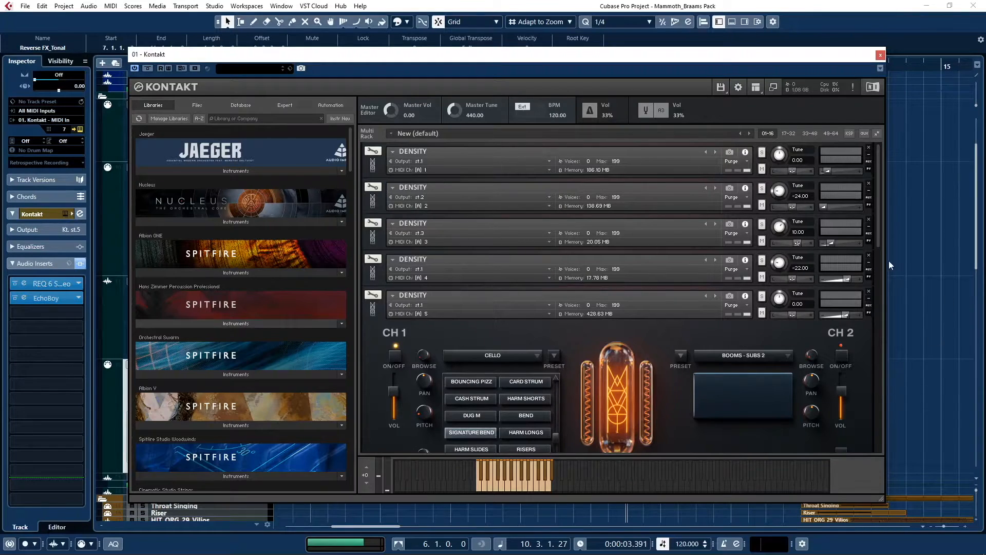
scroll(878, 239, down, 6)
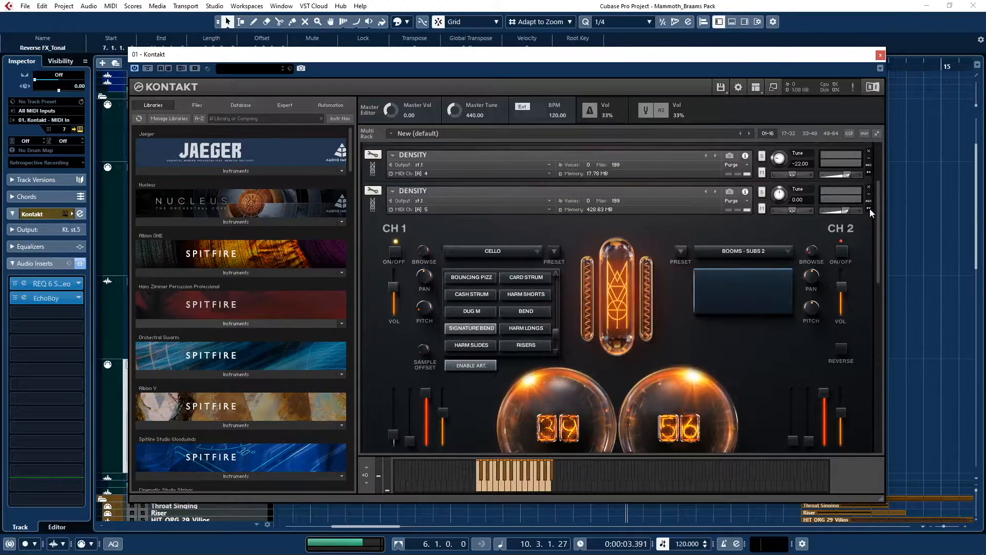
scroll(876, 231, down, 2)
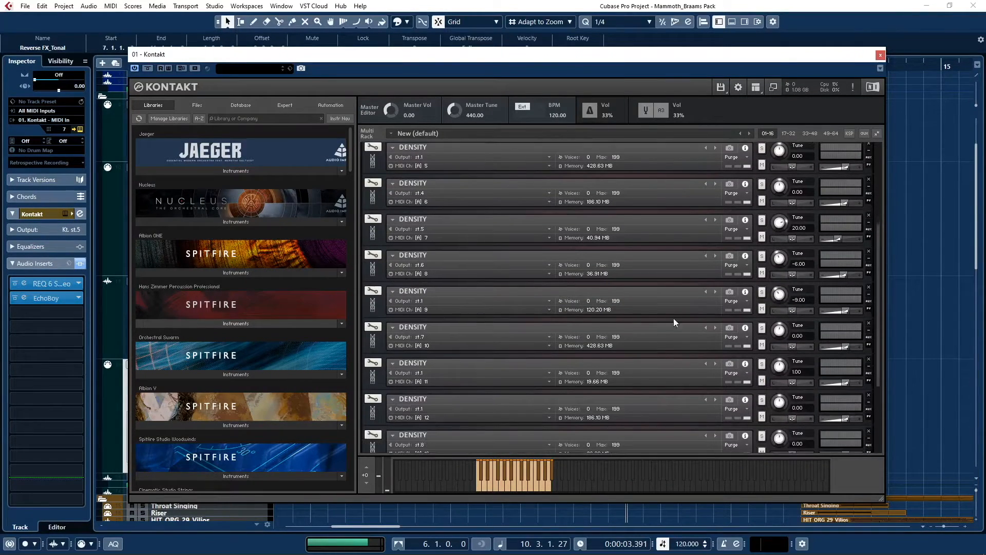
click(868, 237)
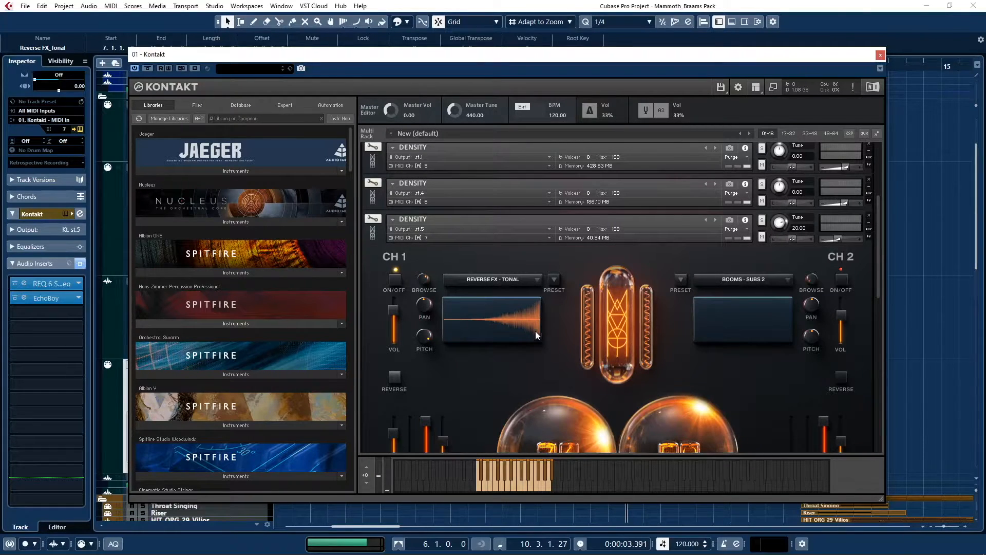
drag(879, 284, 879, 315)
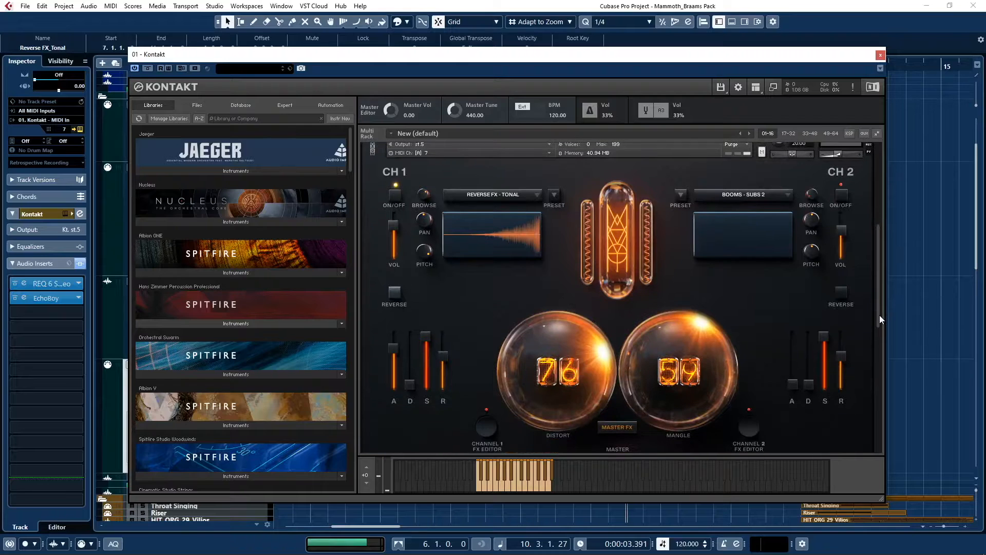
click(399, 292)
scroll(879, 276, up, 1)
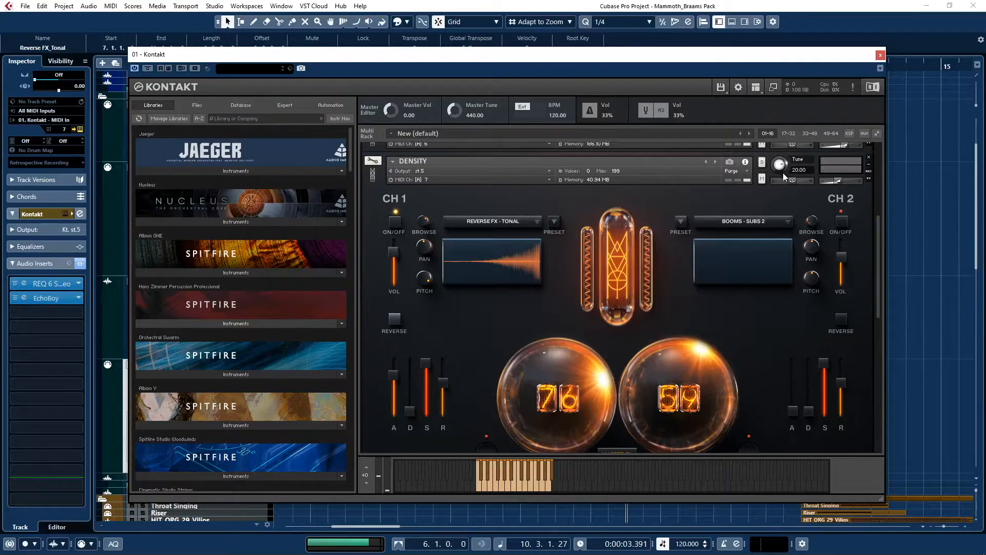
click(880, 55)
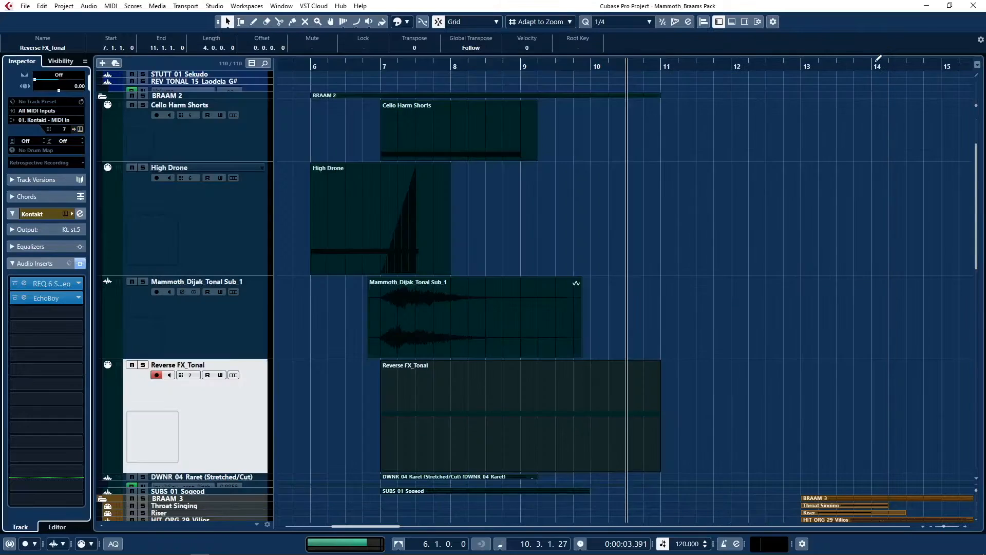
Solo the Reverse FX_Tonal track and listen to its part from the start.
click(404, 307)
click(420, 403)
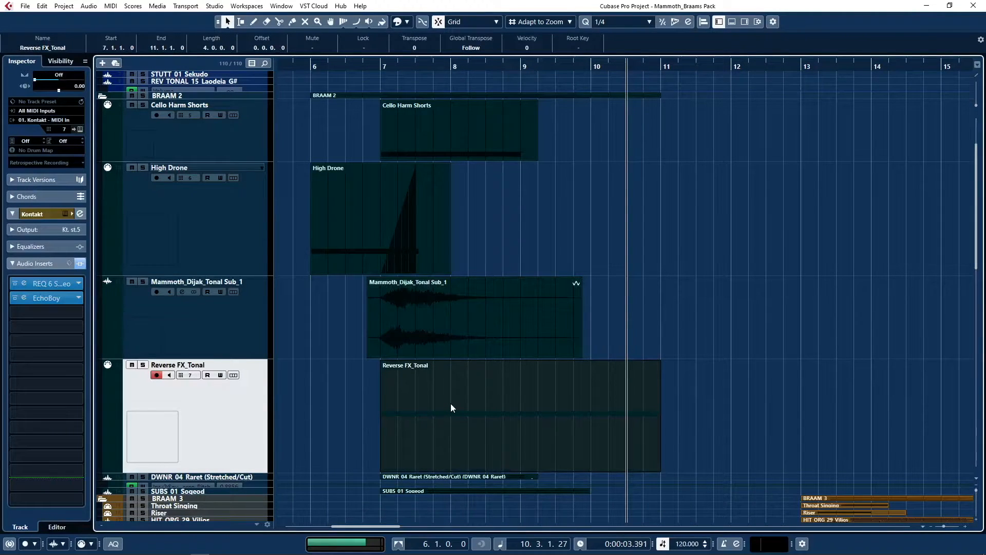
key(s)
key(l)
key(space)
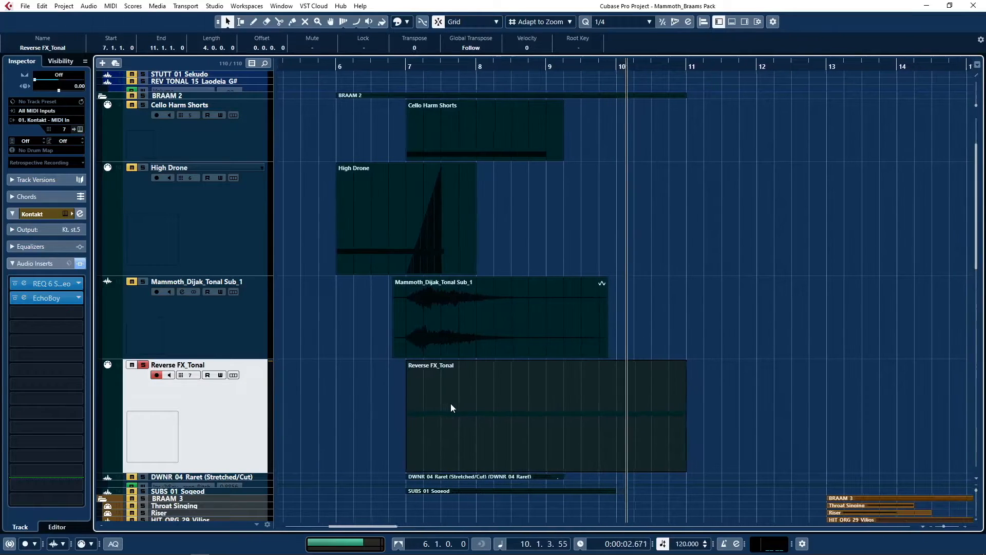
Turn off the solo on Reverse FX_Tonal, and enlarge the DWNR_04_Raret (Stretched/Cut) track and its SoundShifter pitch automation lane.
click(146, 366)
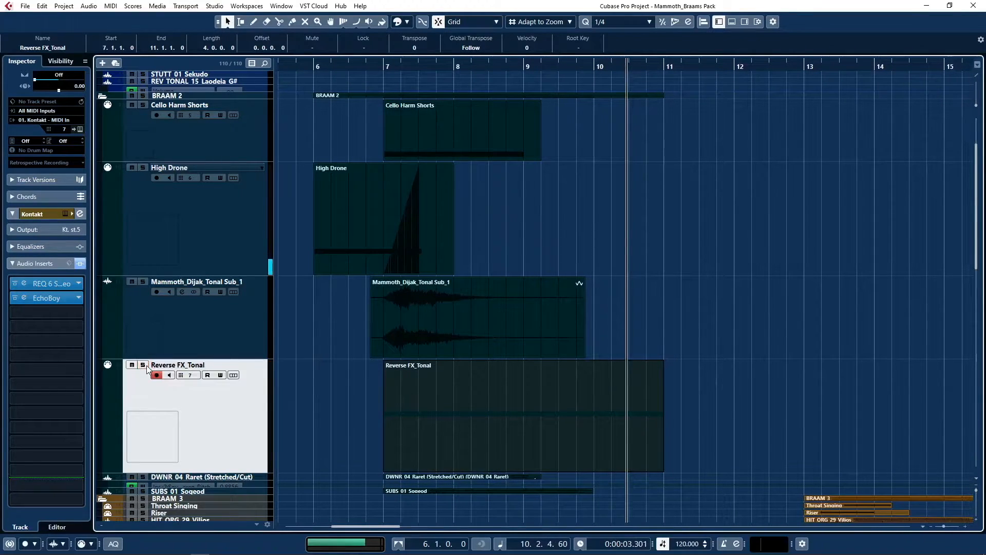
click(211, 477)
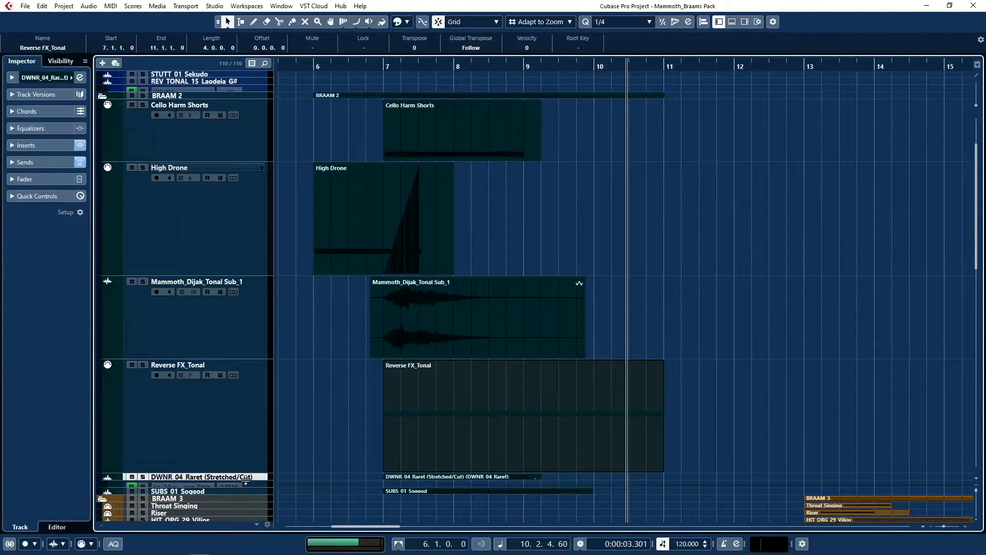
drag(245, 482, 246, 511)
scroll(464, 111, down, 10)
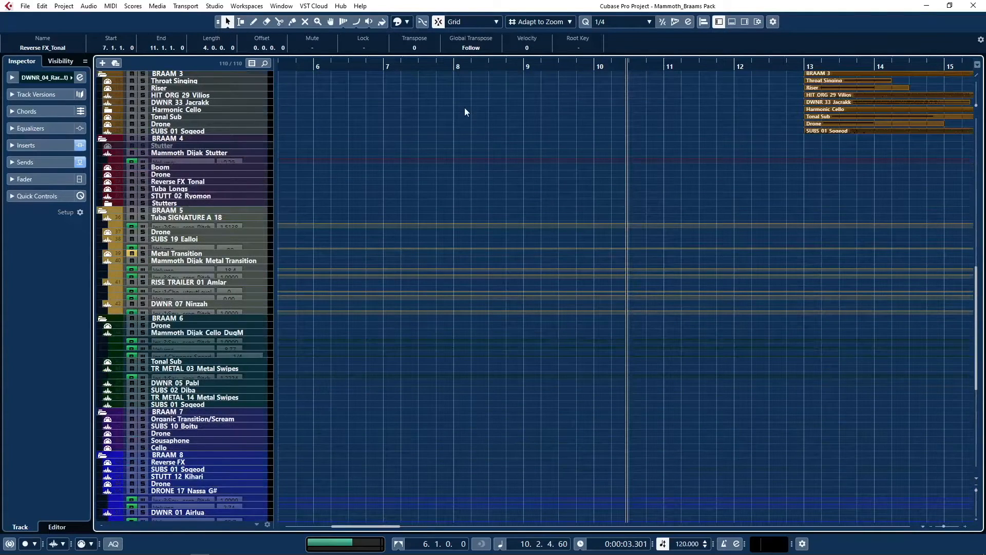
scroll(432, 257, up, 5)
drag(238, 332, 239, 450)
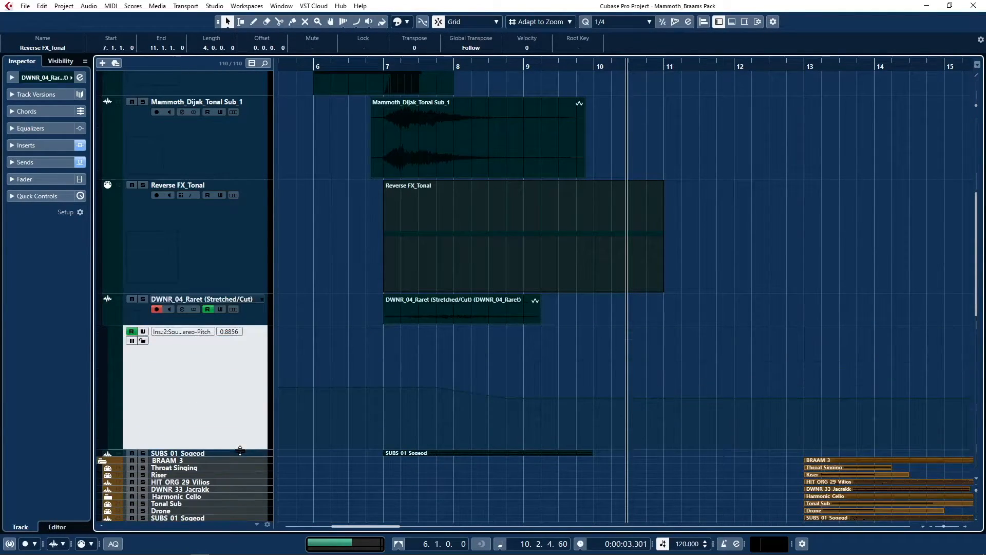
Select the DWNR_04_Raret event and examine its track's SoundShifter insert, placing the plug-in window clear of the event.
click(471, 303)
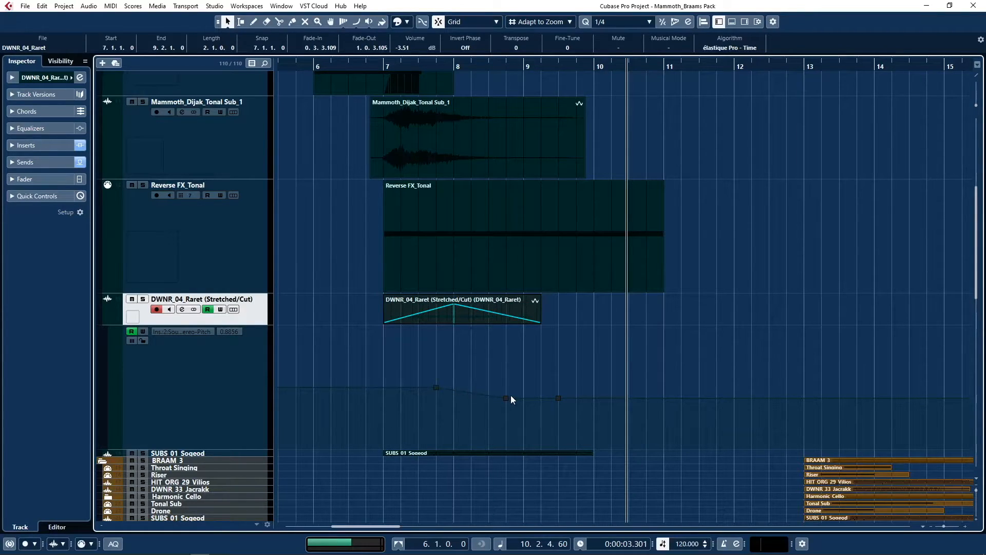
click(12, 147)
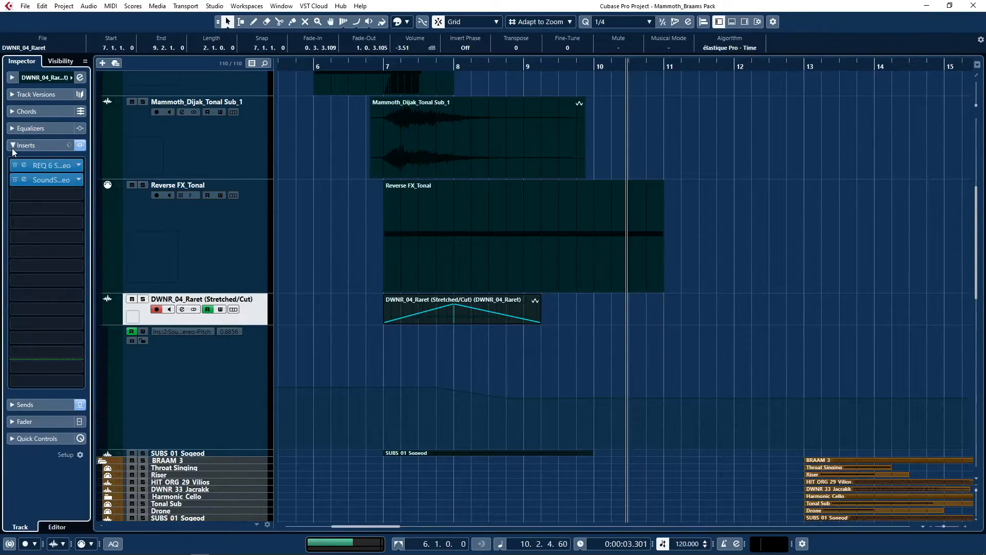
click(23, 179)
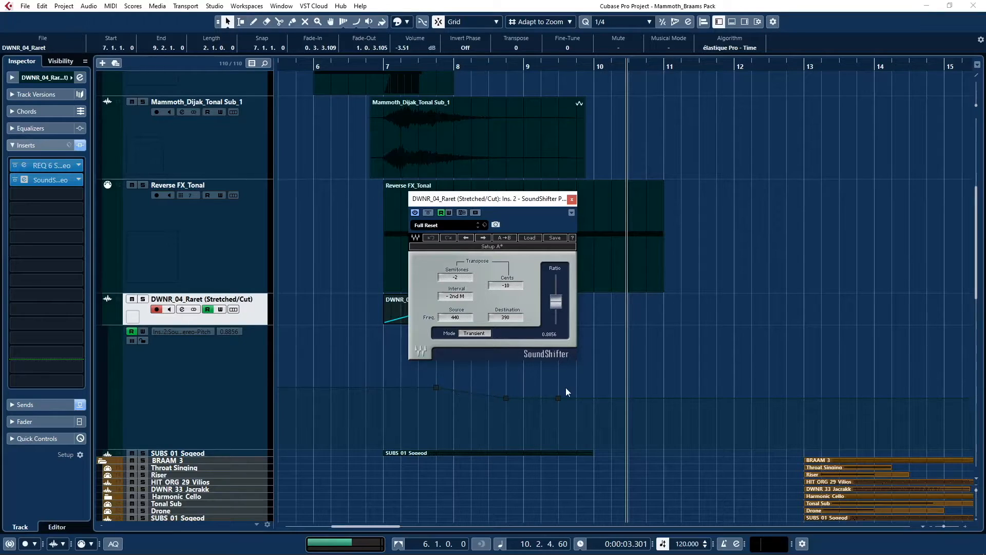
drag(542, 207, 802, 173)
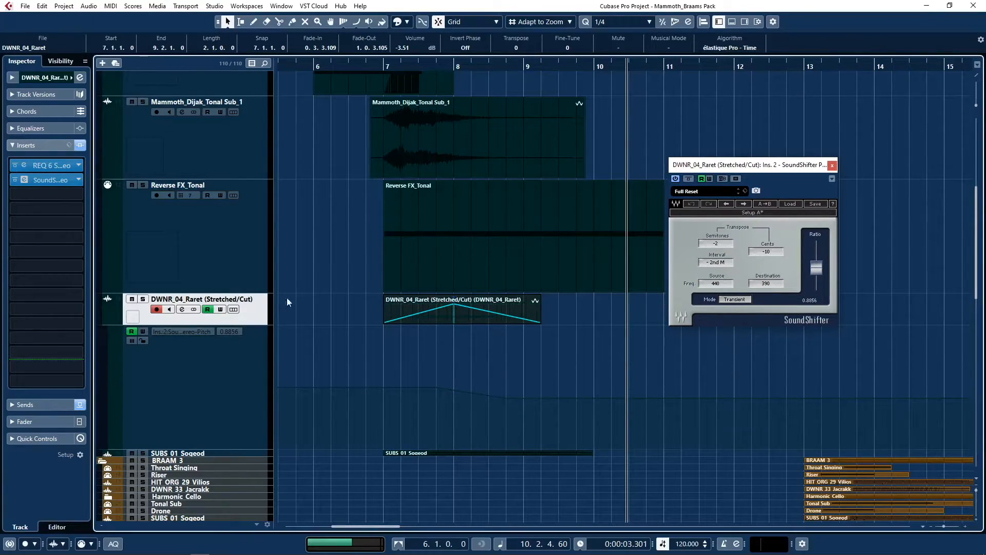
Solo the DWNR_04_Raret (Stretched/Cut) track, listen to its event while showing the track's sends, and turn the solo off.
click(144, 298)
key(l)
key(space)
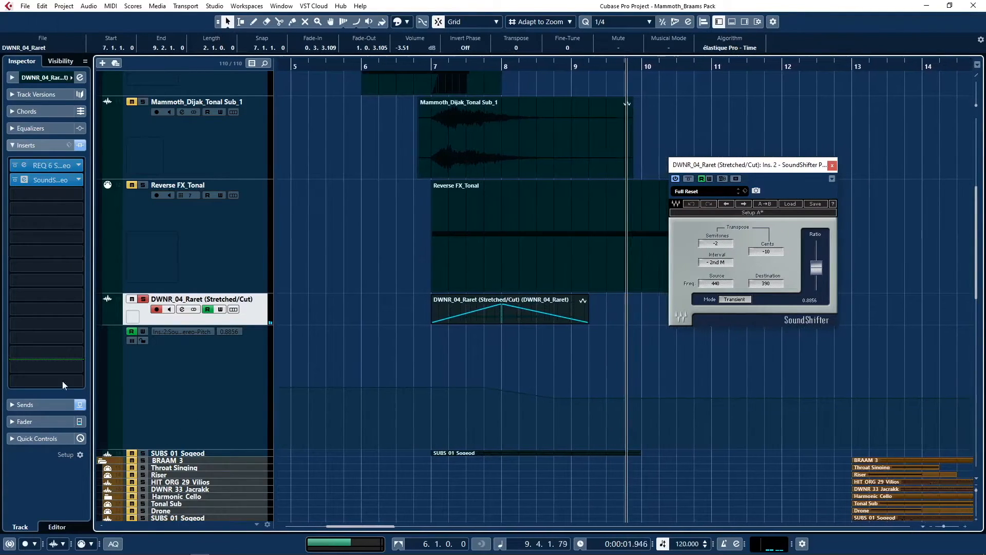
click(16, 405)
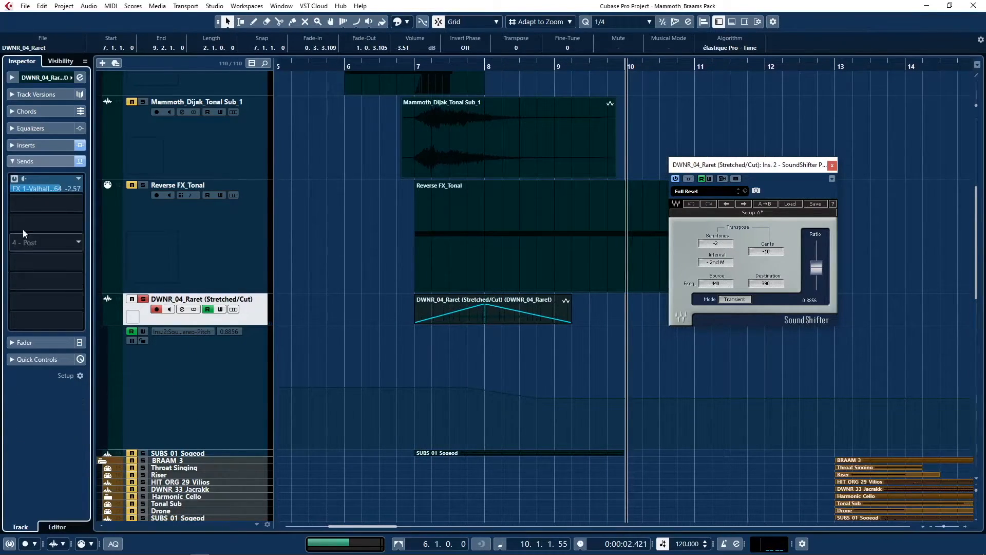
click(143, 298)
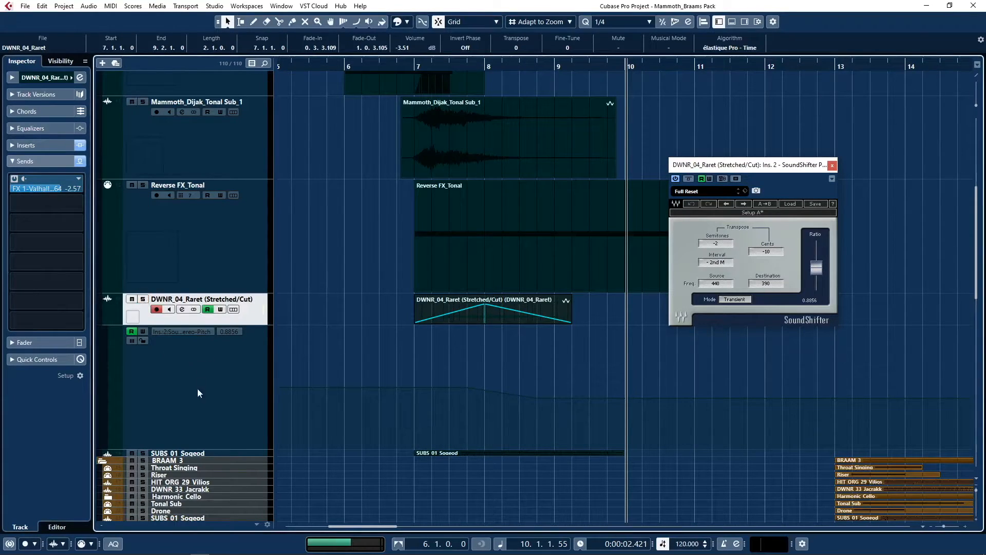
Shrink the DWNR_04_Raret pitch automation lane and enlarge the SUBS_01_Sogeod track to show its waveform.
drag(203, 451, 200, 339)
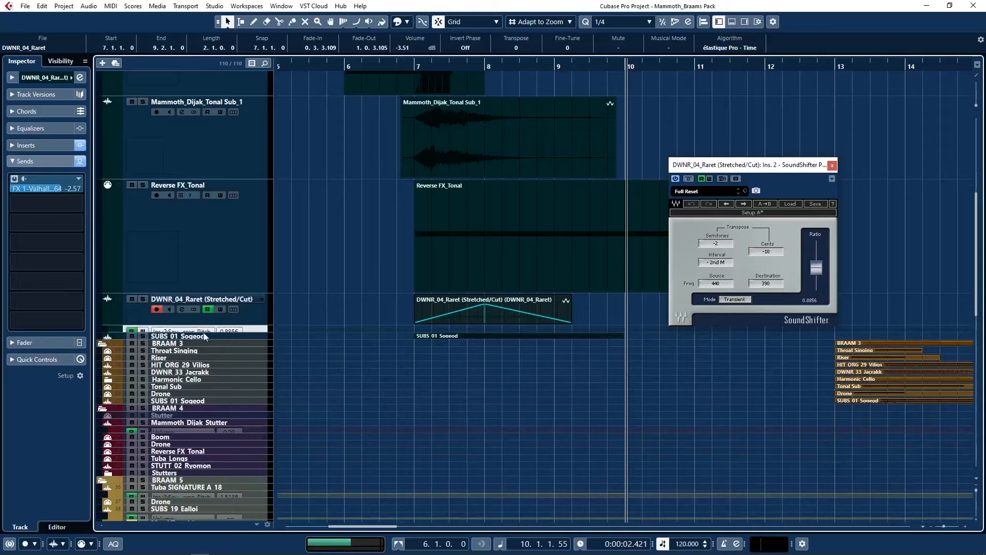
click(199, 339)
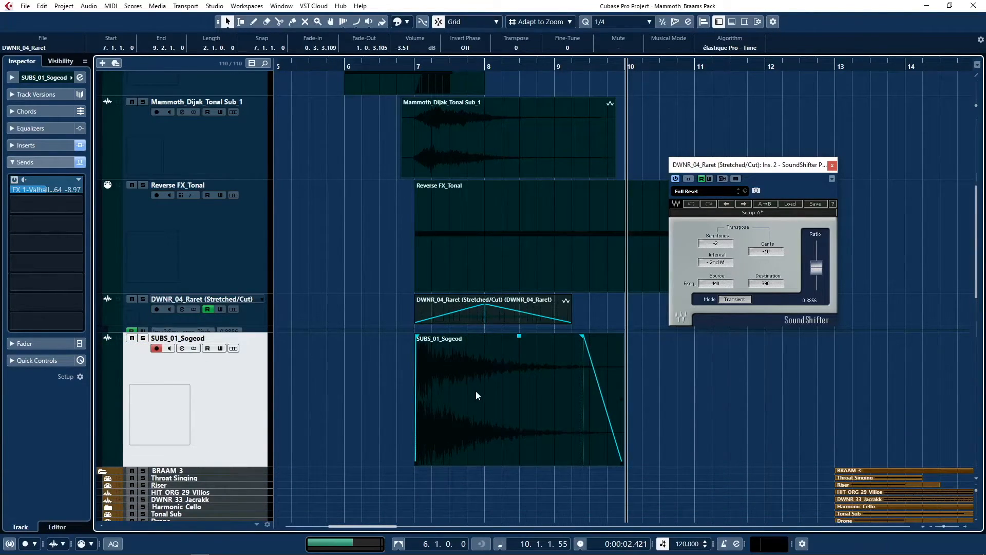
scroll(476, 391, up, 2)
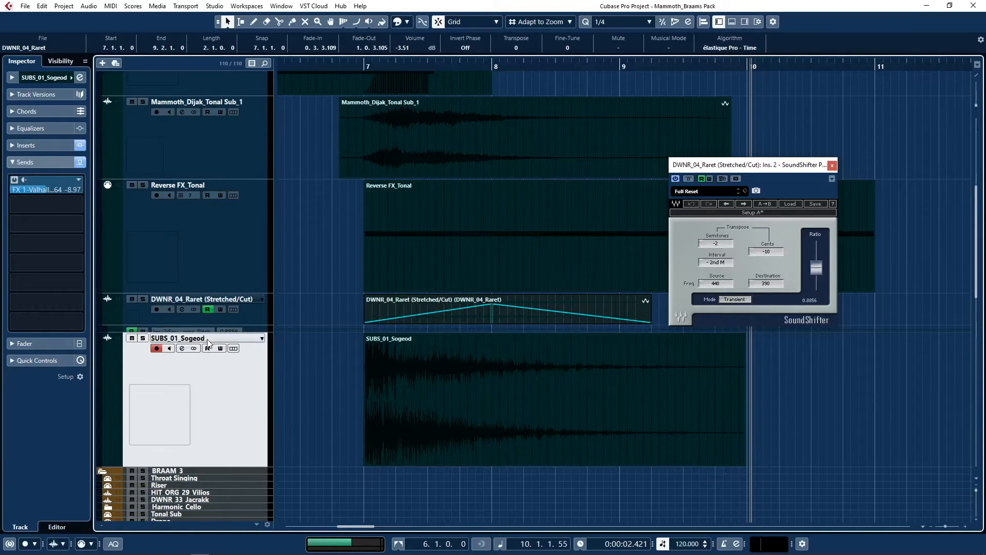
Examine the REQ 6 equalizer insert on the SUBS_01_Sogeod track, and close its plug-in window.
click(13, 146)
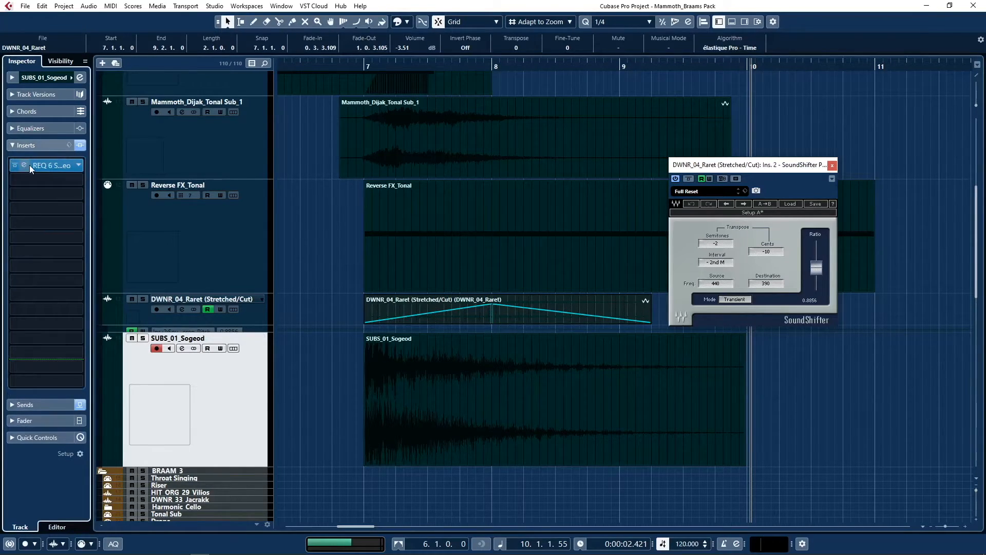
click(23, 164)
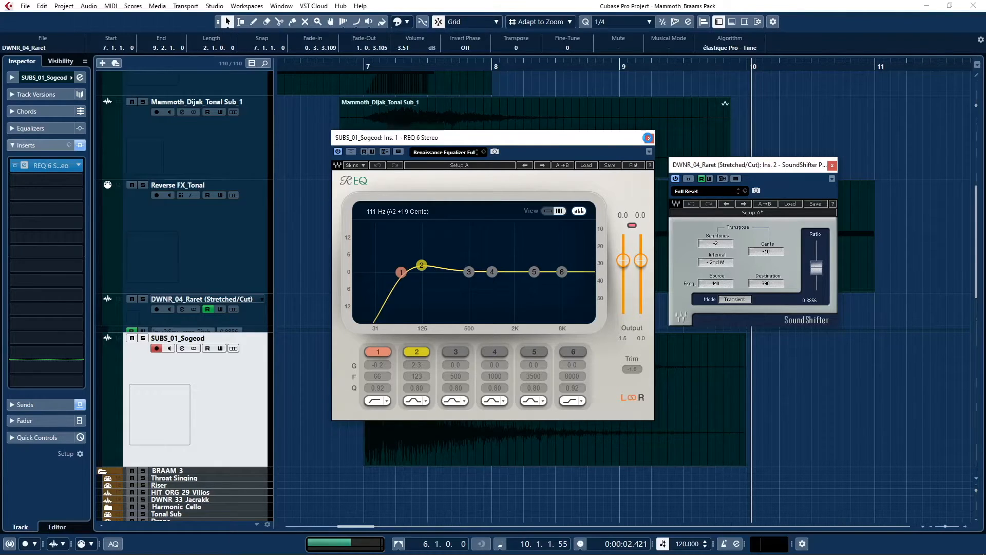
click(648, 137)
Select the SUBS_01_Sogeod event, solo its track, listen to it through its fade-out, and turn the solo off.
click(404, 371)
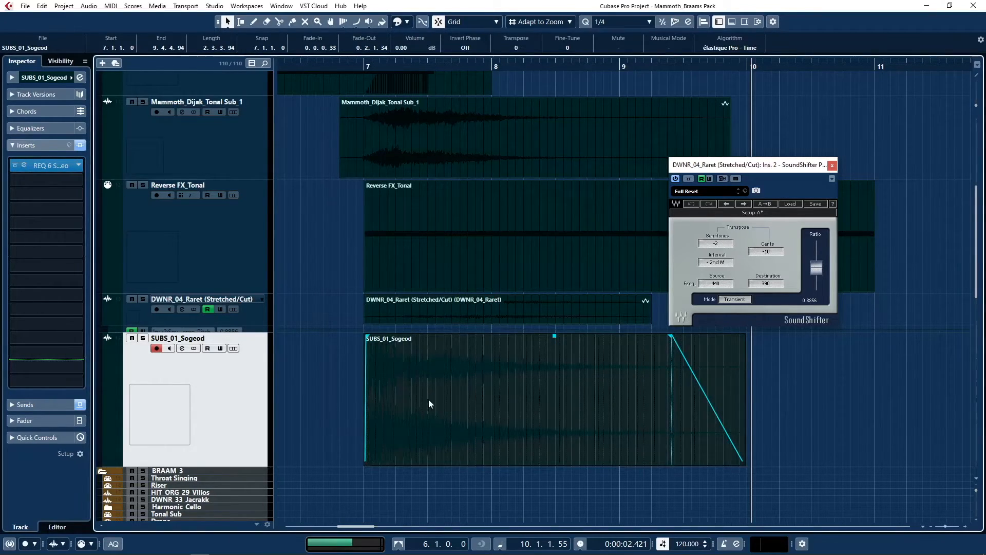
key(s)
key(space)
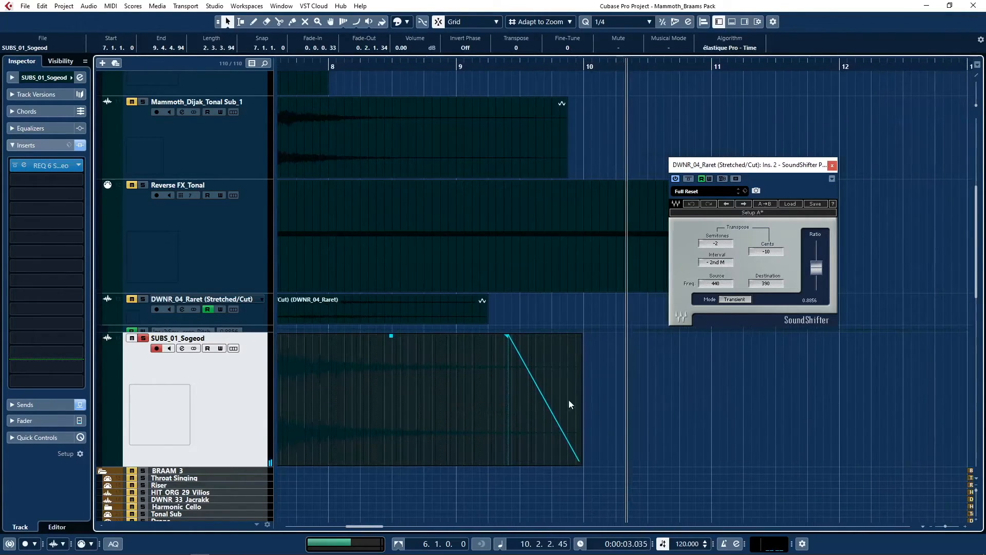
scroll(636, 395, down, 6)
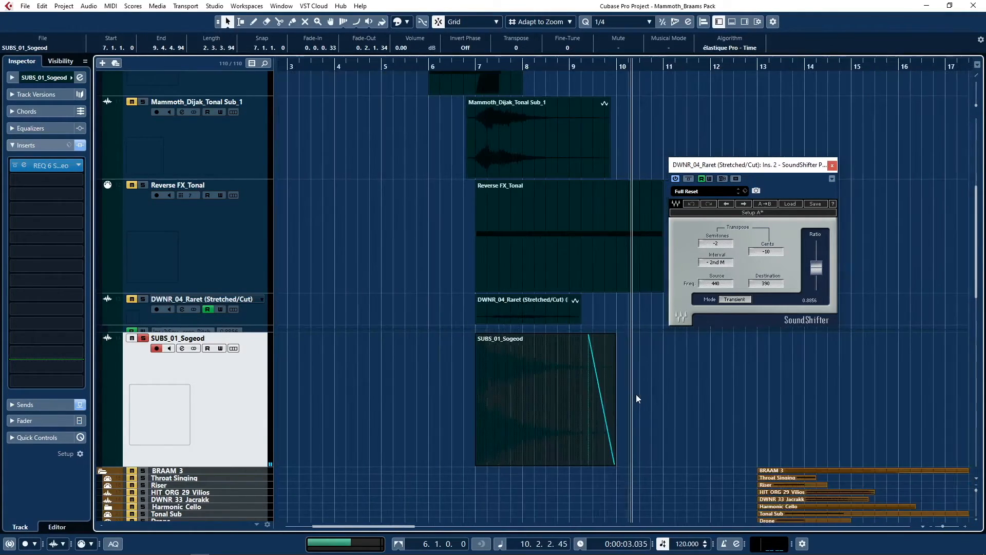
click(143, 339)
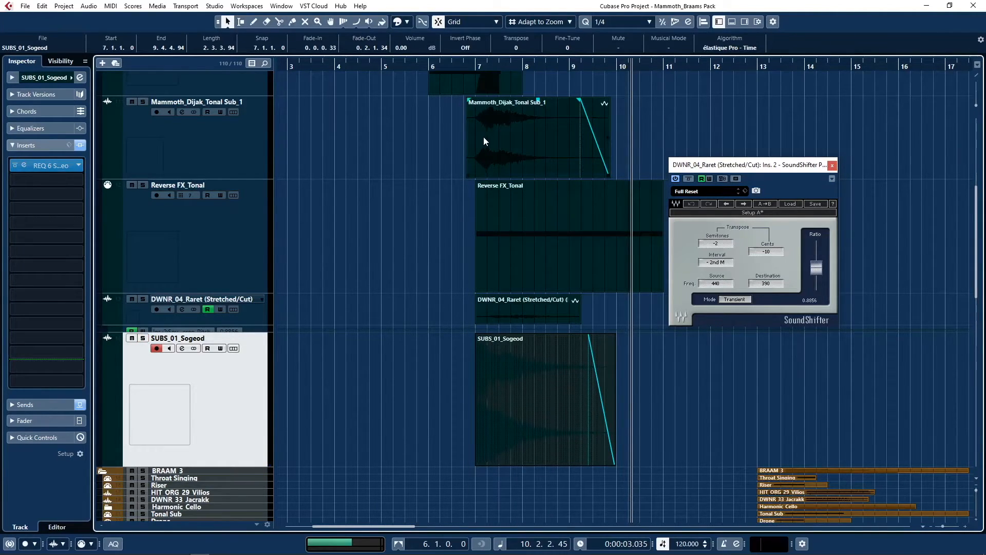
Select the Mammoth_Dijak_Tonal Sub_1 event, play all BRAAM 2 layers together, and close the SoundShifter window.
scroll(483, 137, up, 2)
click(509, 232)
key(space)
key(space)
click(832, 165)
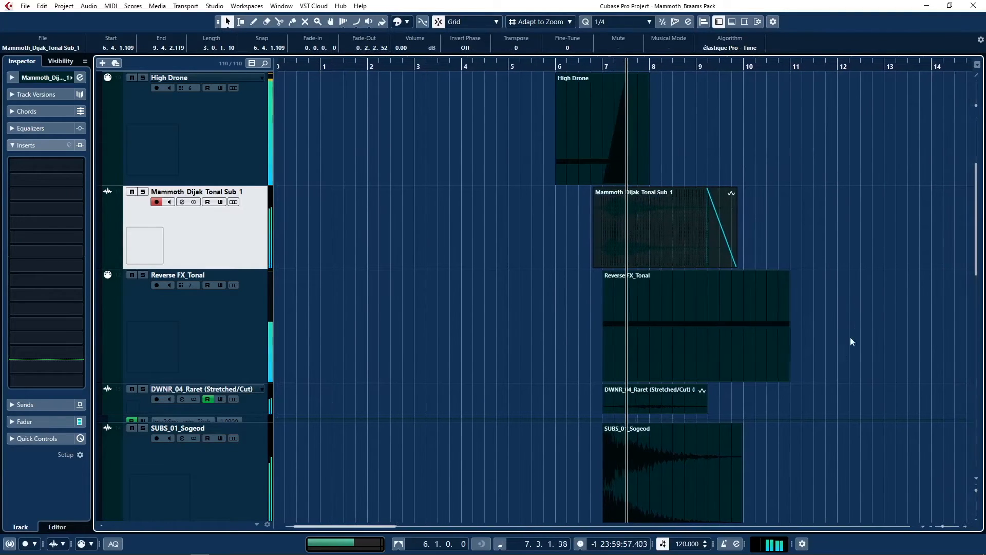
scroll(863, 368, down, 3)
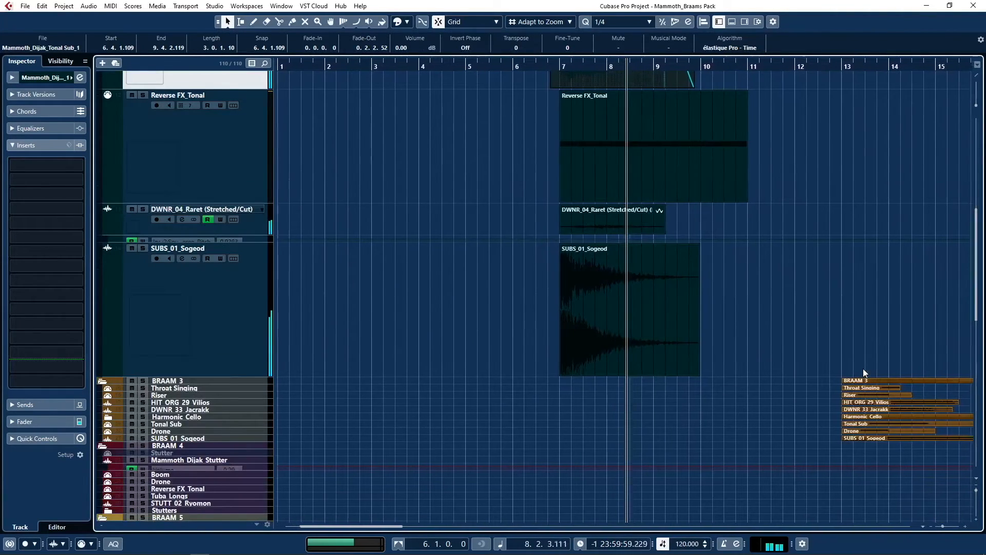
scroll(803, 359, up, 6)
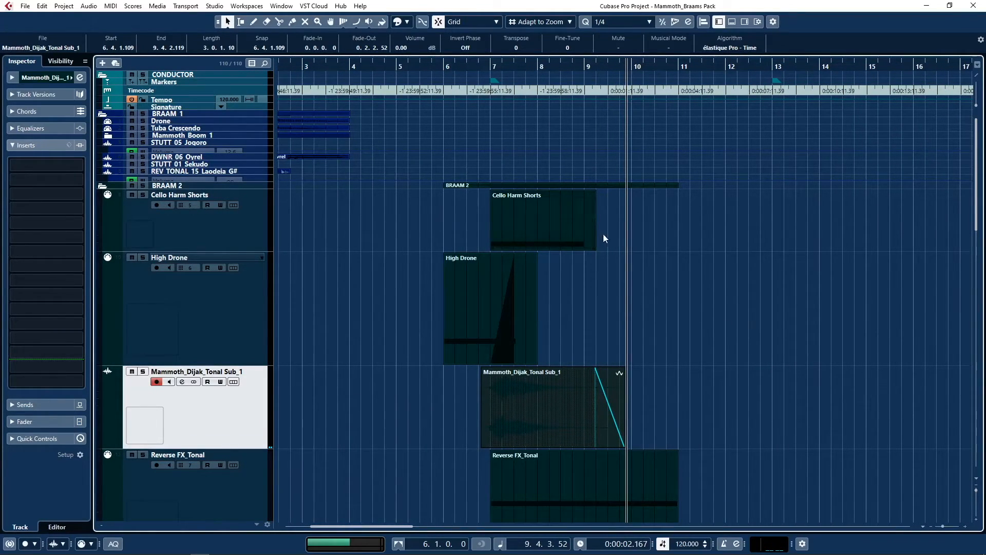
Shrink the Reverse FX_Tonal and SUBS_01_Sogeod tracks in BRAAM 2 to minimum height.
scroll(729, 291, down, 2)
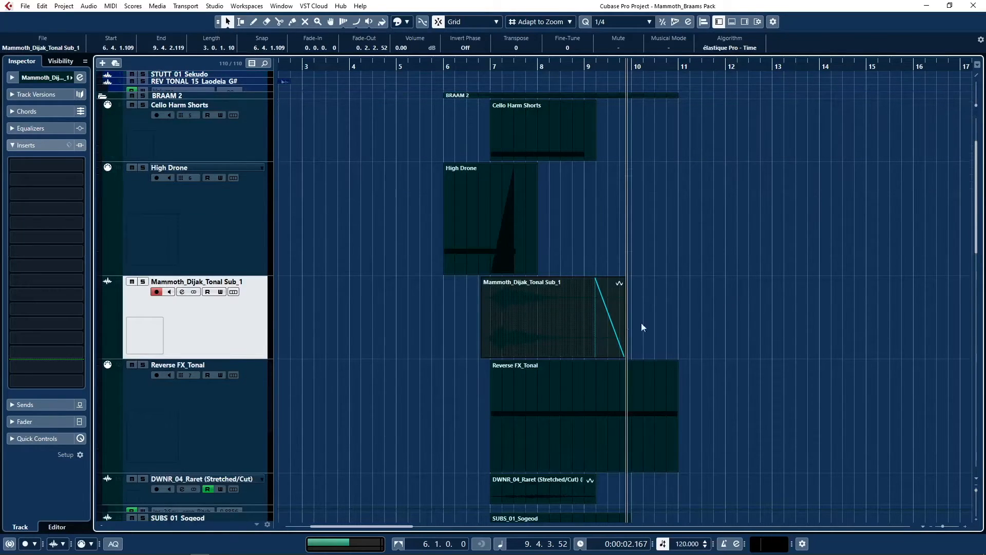
scroll(692, 313, down, 2)
scroll(693, 313, down, 1)
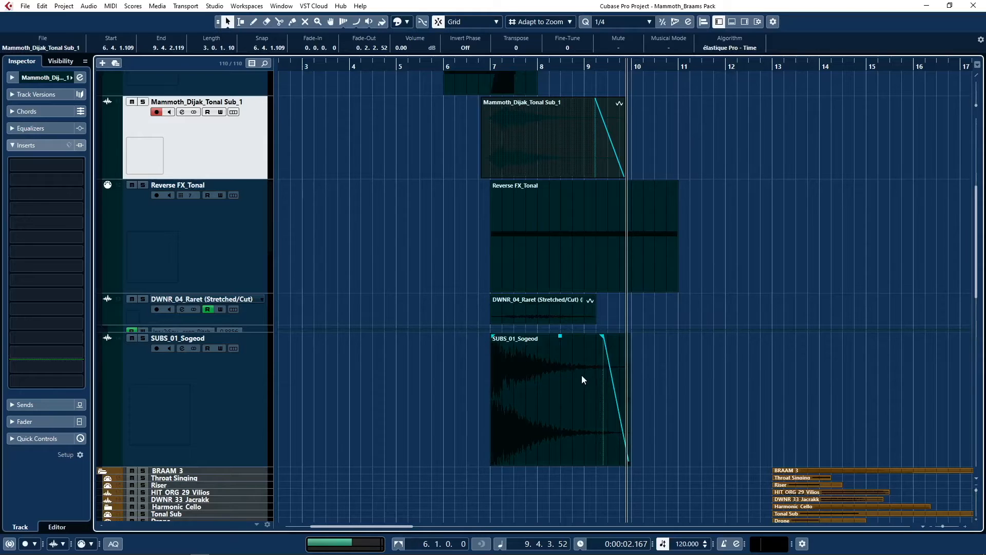
drag(226, 464, 218, 183)
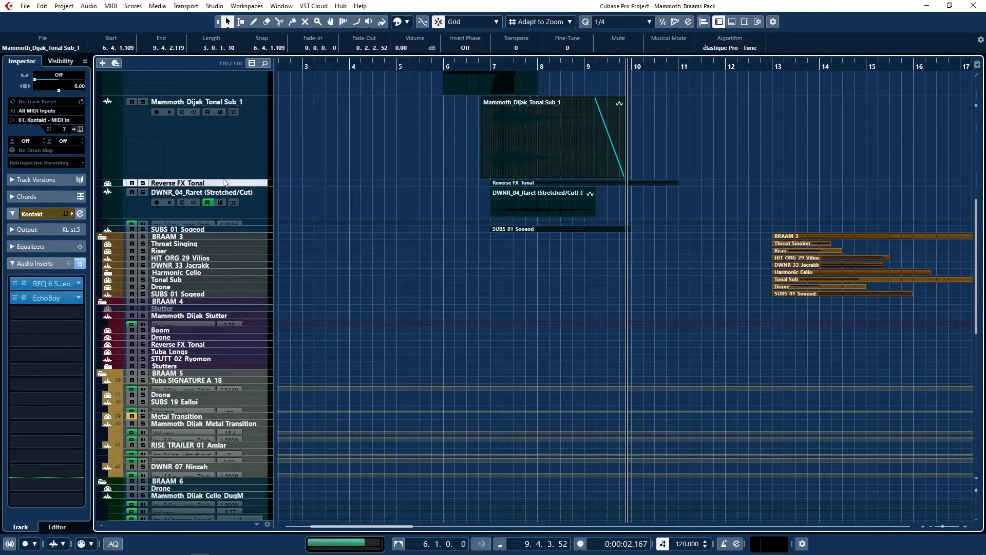
Select the FX 1-ValhallaRoom_x64 channel, examine the REQ 6 equalizer among its inserts, and close the plug-in window.
scroll(429, 314, down, 10)
scroll(445, 386, down, 2)
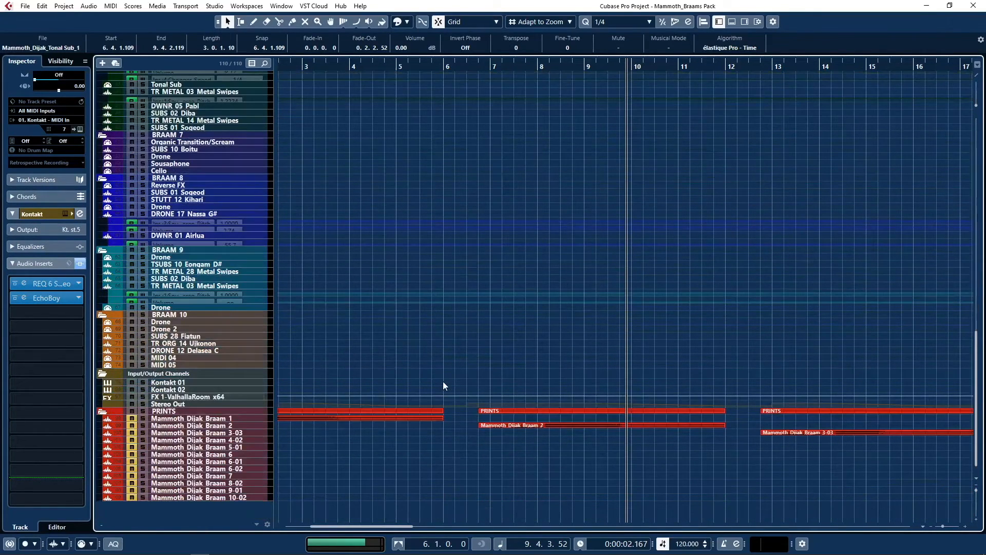
click(189, 399)
click(24, 145)
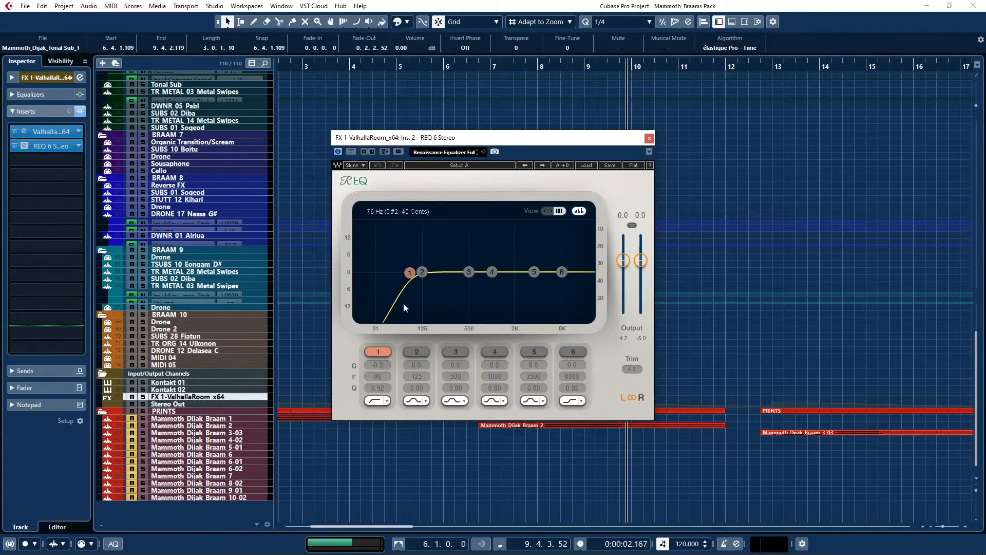
click(649, 138)
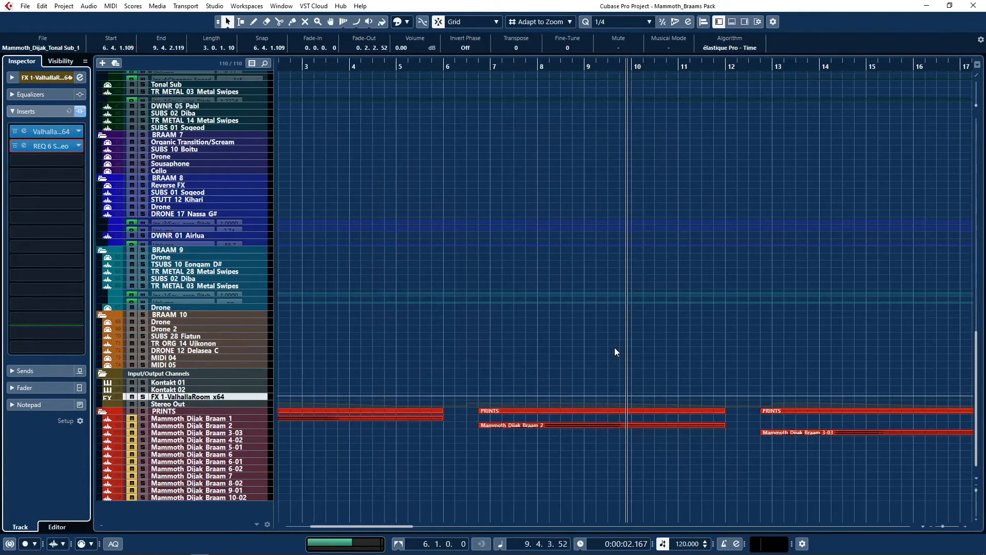
scroll(614, 347, up, 10)
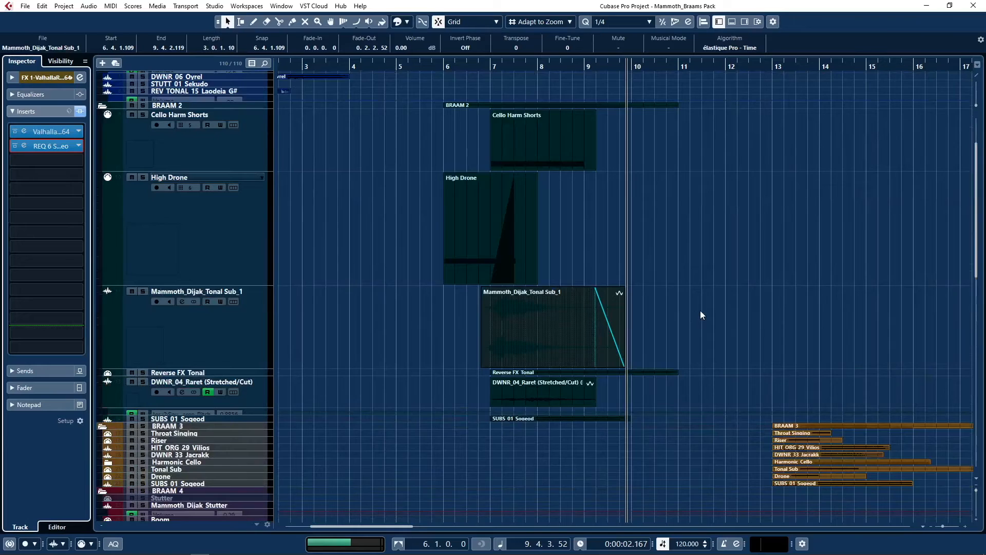
scroll(700, 310, down, 4)
scroll(578, 320, up, 3)
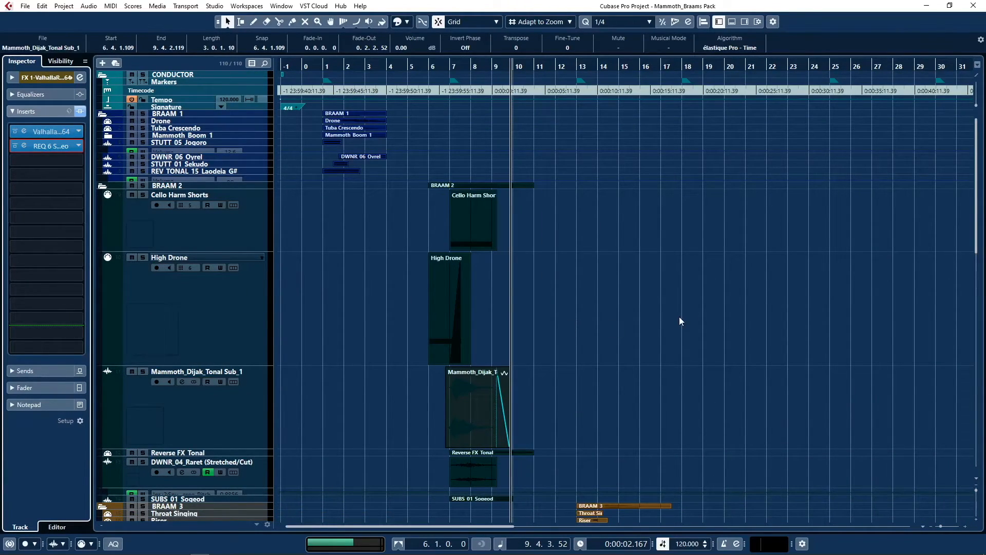
scroll(679, 316, down, 3)
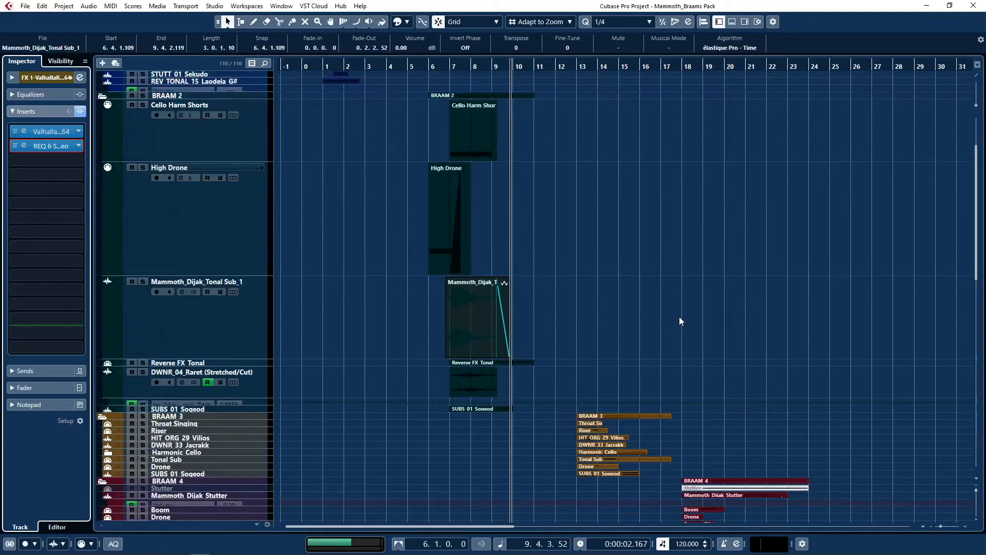